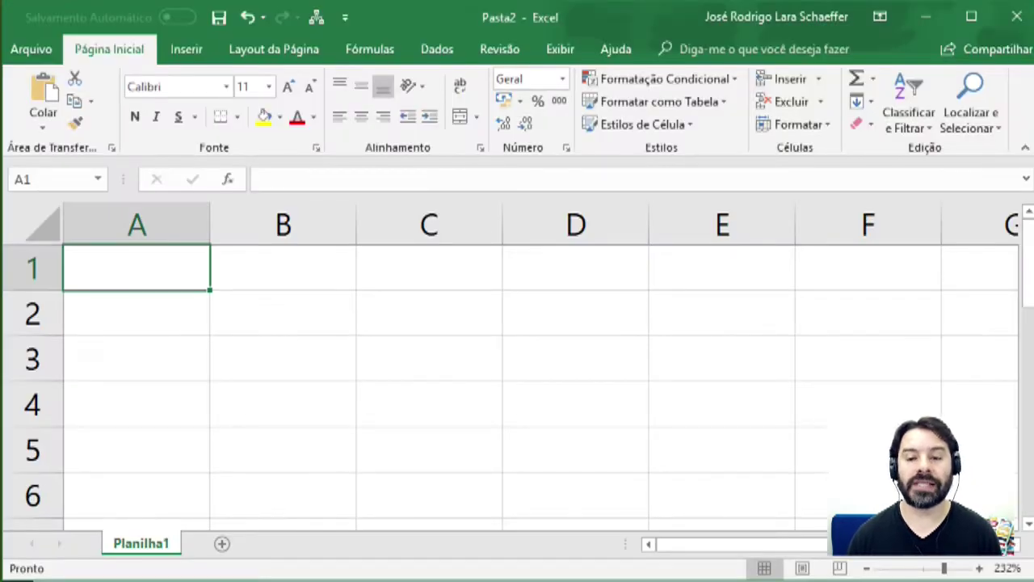
# Step: Enter 34 in cell A1 and show the workbook's Informações page
pyautogui.click(295, 311)
pyautogui.click(282, 265)
pyautogui.click(178, 273)
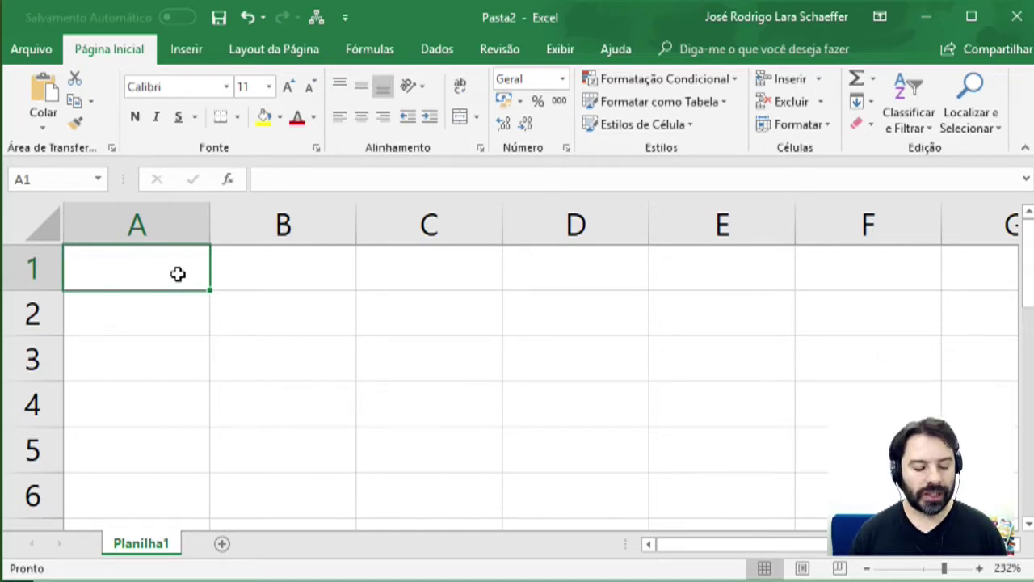
pyautogui.write('34')
pyautogui.press('Return')
pyautogui.click(179, 269)
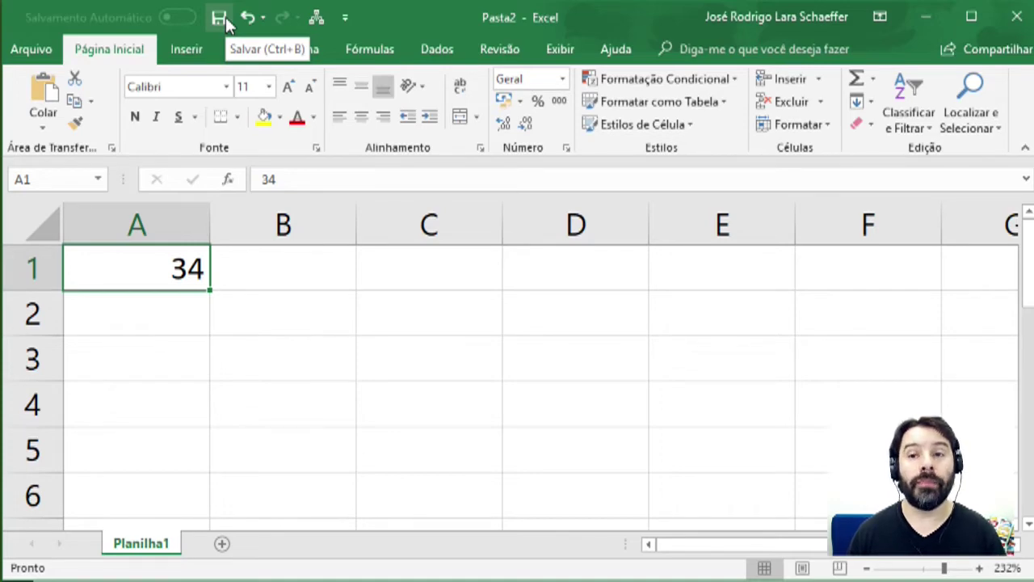
pyautogui.click(31, 55)
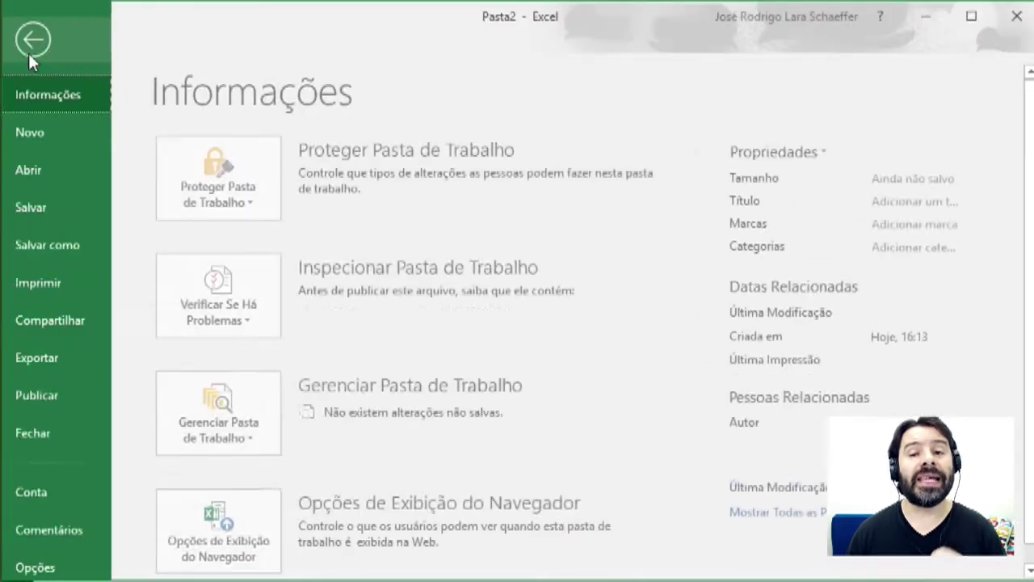
# Step: Bring up the Salvar como dialog for Pasta2.xlsx in OneDrive › Documentos
pyautogui.click(58, 205)
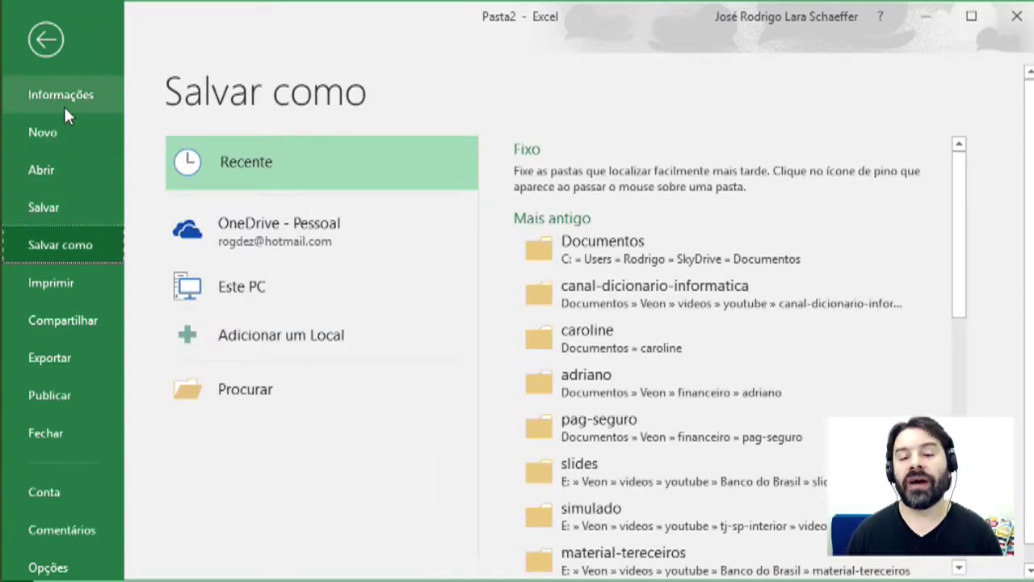
pyautogui.click(47, 58)
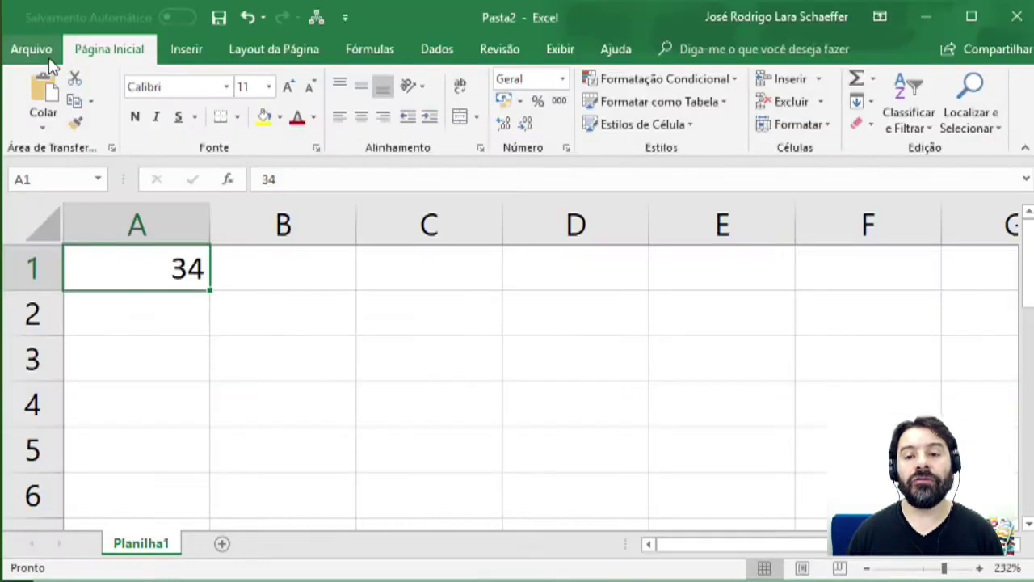
pyautogui.click(218, 18)
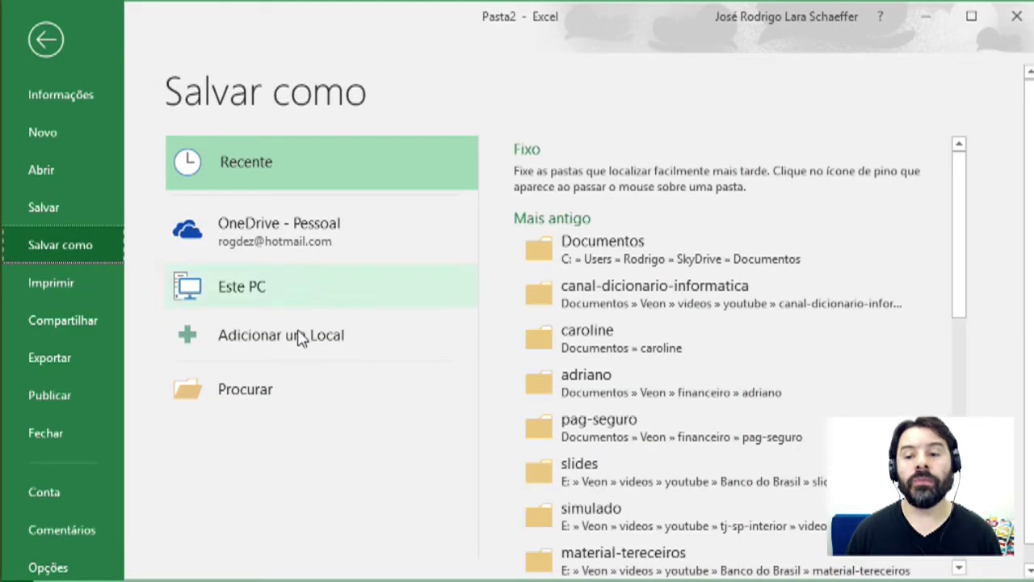
pyautogui.click(288, 390)
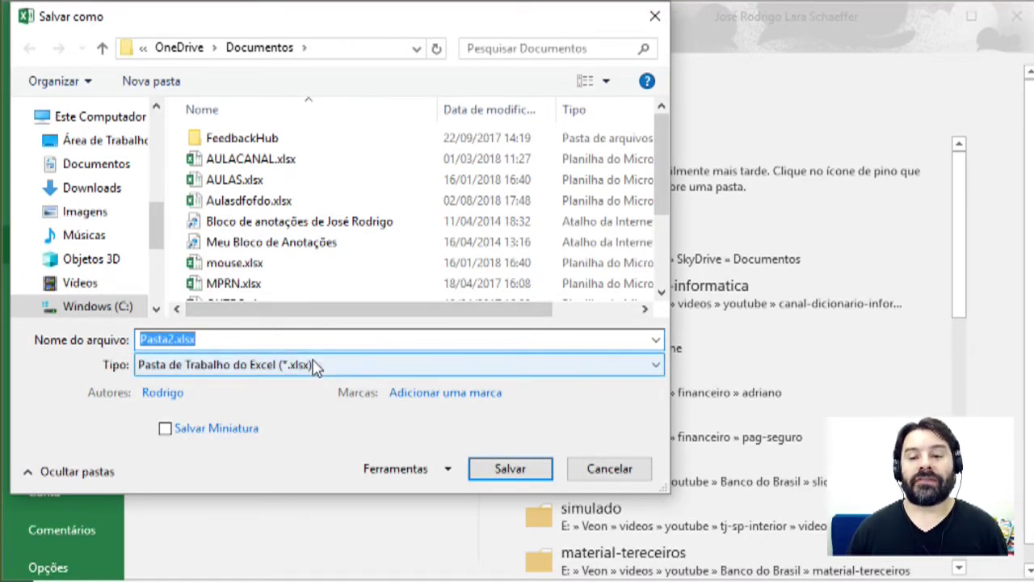
# Step: Save the workbook as Livrohoje.xlsx in OneDrive › Documentos
pyautogui.moveTo(238, 342); pyautogui.dragTo(141, 336)
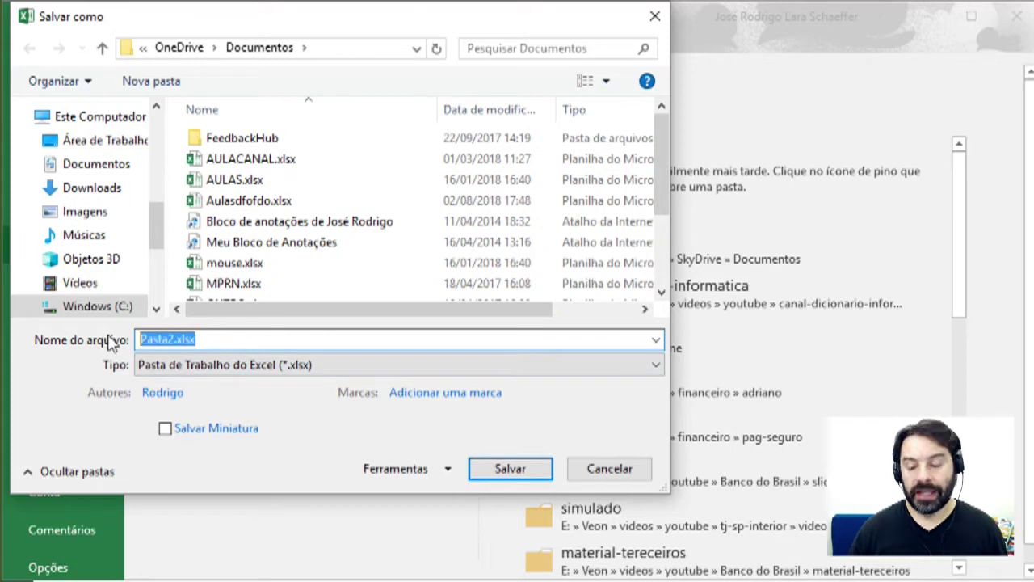
pyautogui.write('Livrohoje')
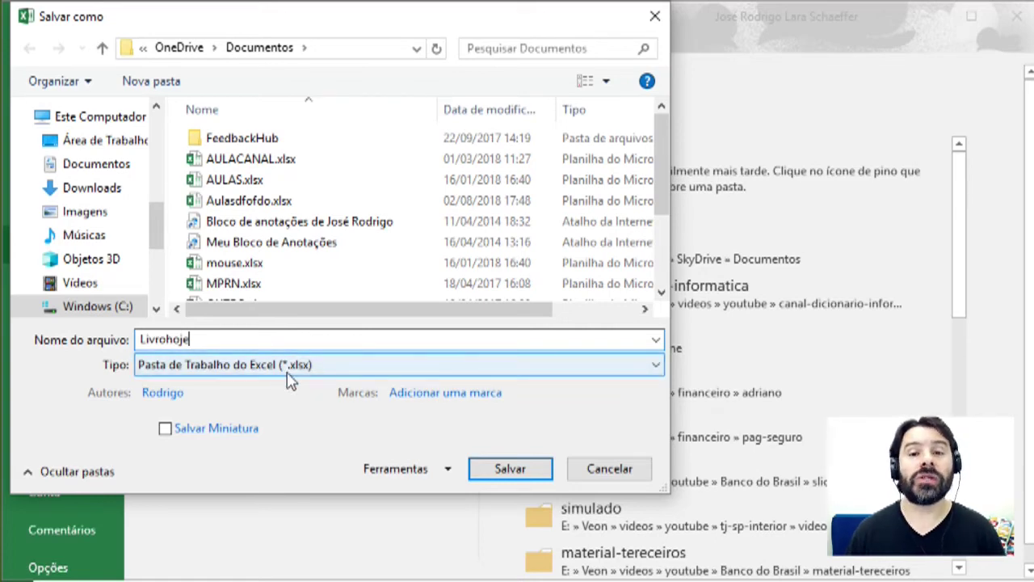
pyautogui.click(510, 475)
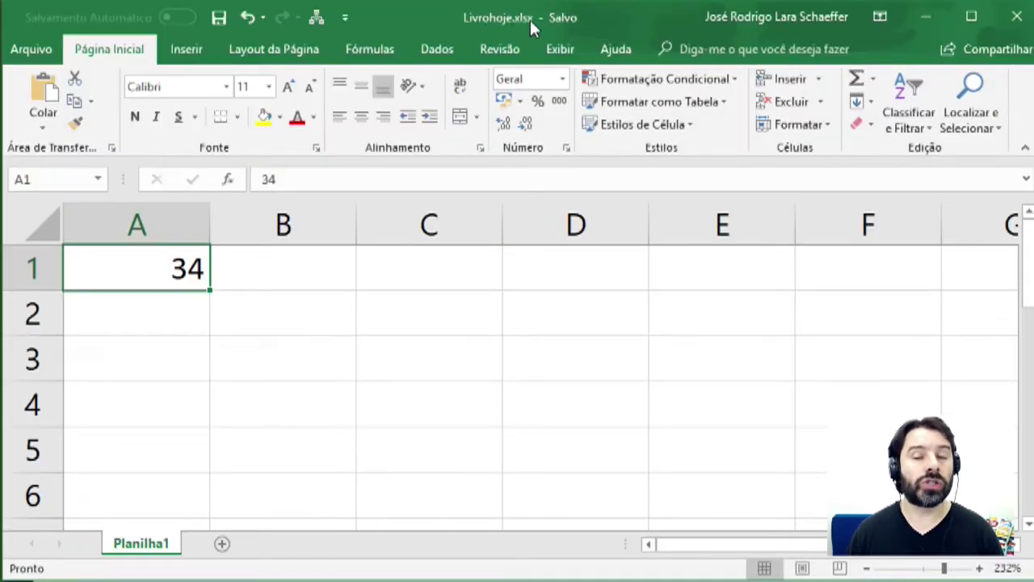
# Step: Replace 34 with Padrão in A1 and enter .xlsx in C1
pyautogui.click(171, 317)
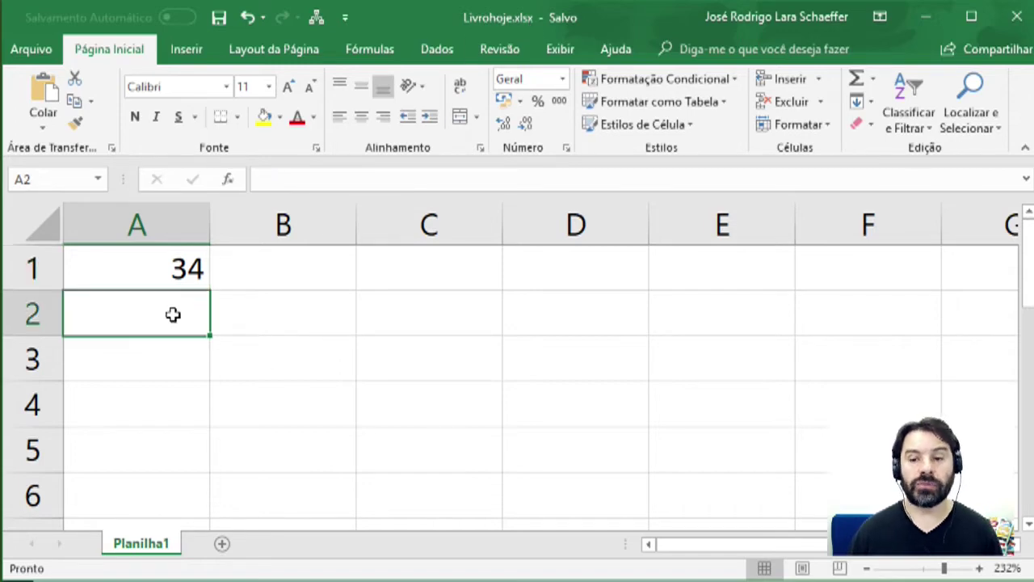
pyautogui.click(177, 283)
pyautogui.write('Padrão')
pyautogui.press('Tab')
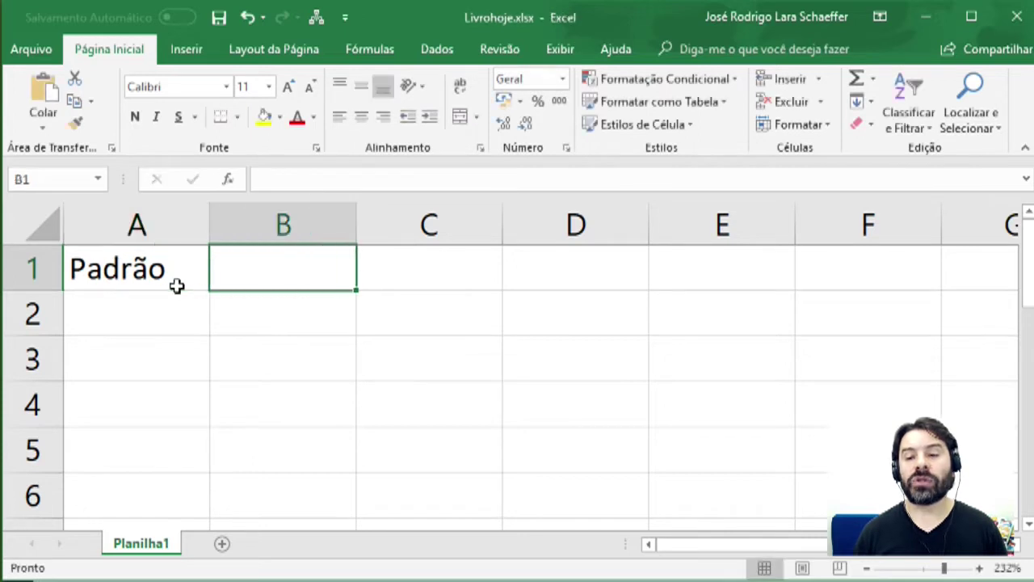
pyautogui.press('Tab')
pyautogui.write('.xlsx')
pyautogui.press('Return')
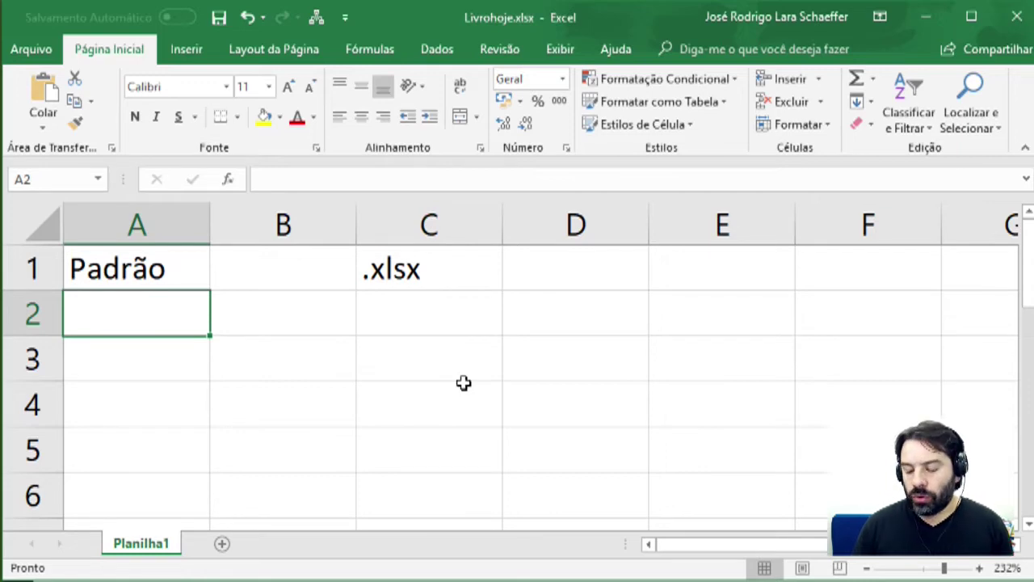
# Step: Enter Modelo in A2 with .xltx in C2, then type Excel 97 - 2003 in A3
pyautogui.write('Modelo')
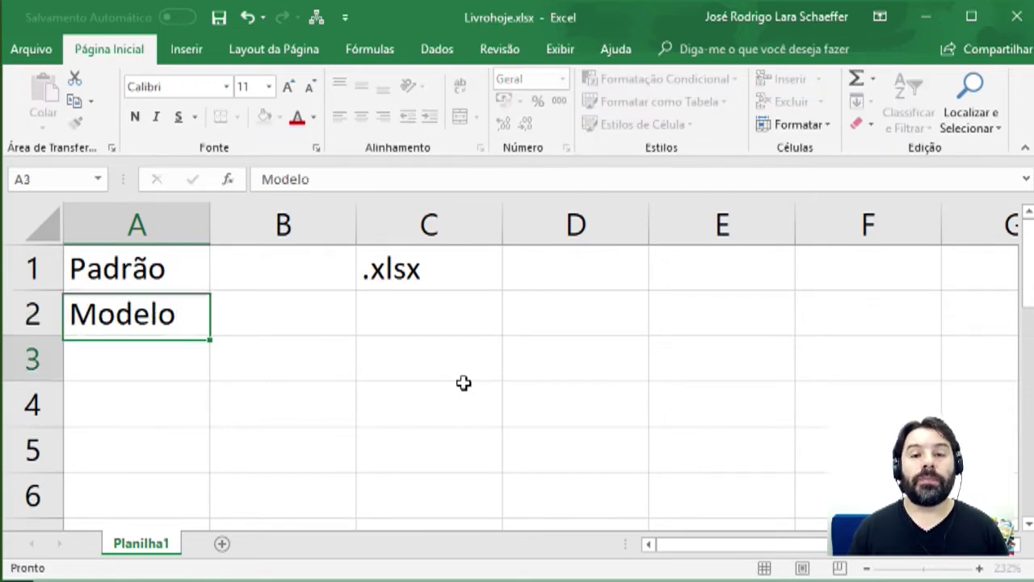
pyautogui.press('Return')
pyautogui.press('Up')
pyautogui.press('Right')
pyautogui.press('Right')
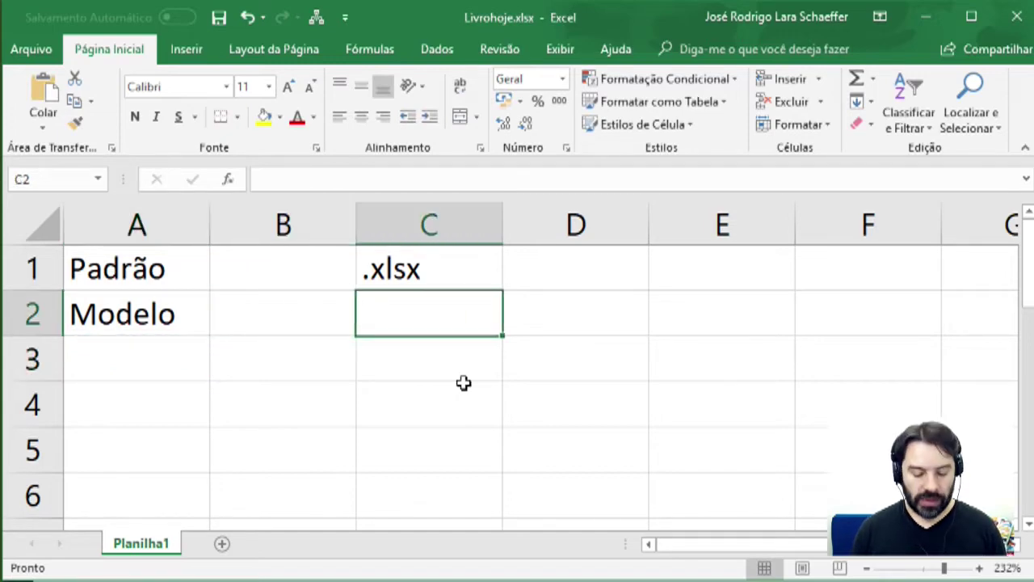
pyautogui.write('.')
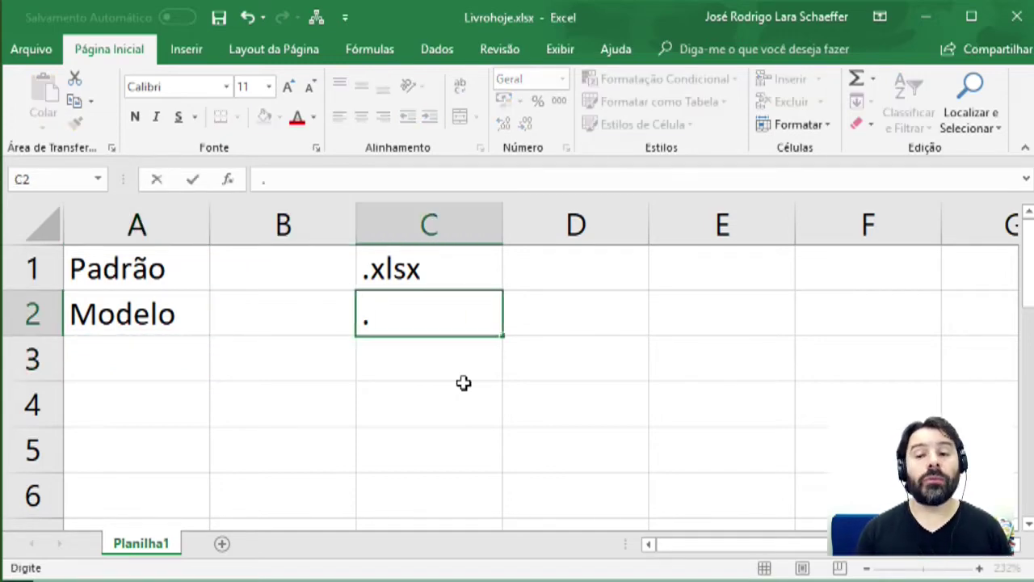
pyautogui.write('xlsx')
pyautogui.press('BackSpace')
pyautogui.press('BackSpace')
pyautogui.write('tx')
pyautogui.press('Return')
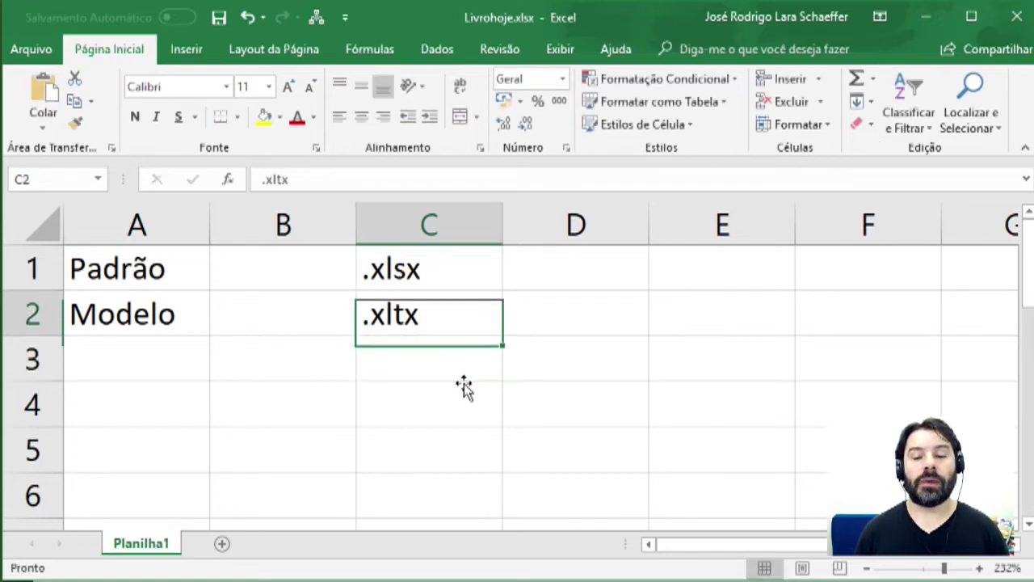
pyautogui.press('Up')
pyautogui.press('Left')
pyautogui.press('Left')
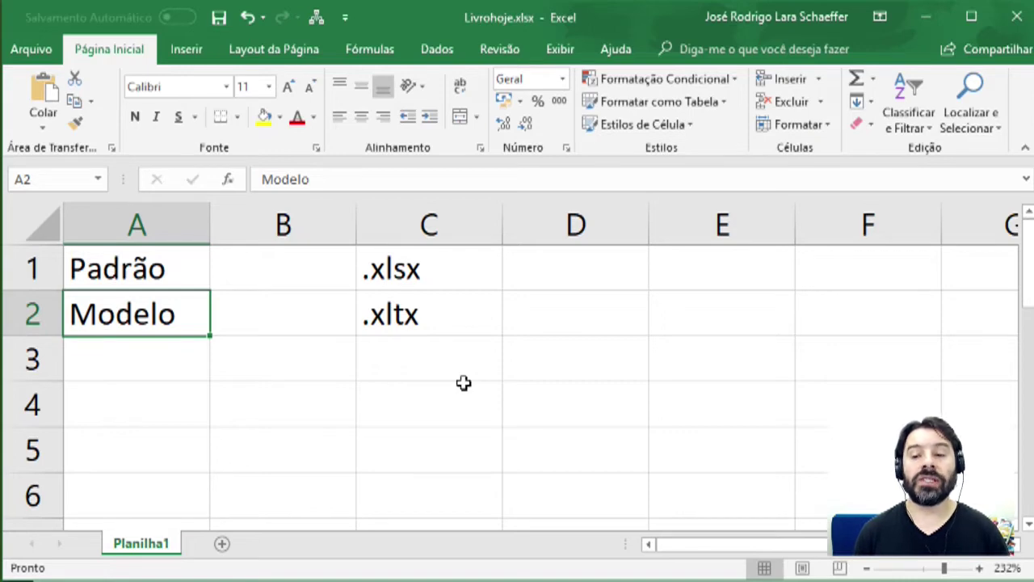
pyautogui.press('Down')
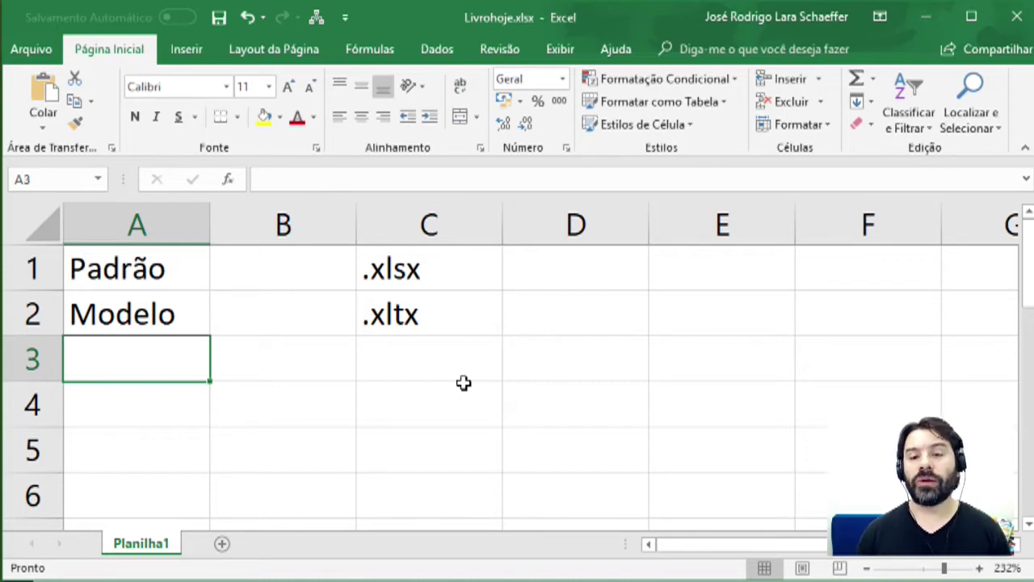
pyautogui.write('Excel')
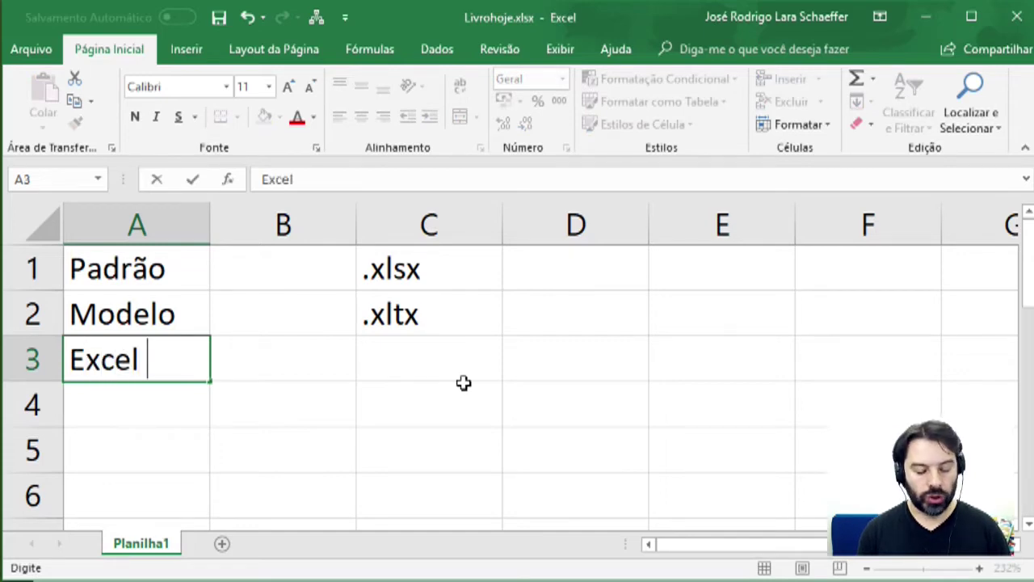
pyautogui.write(' 97 -')
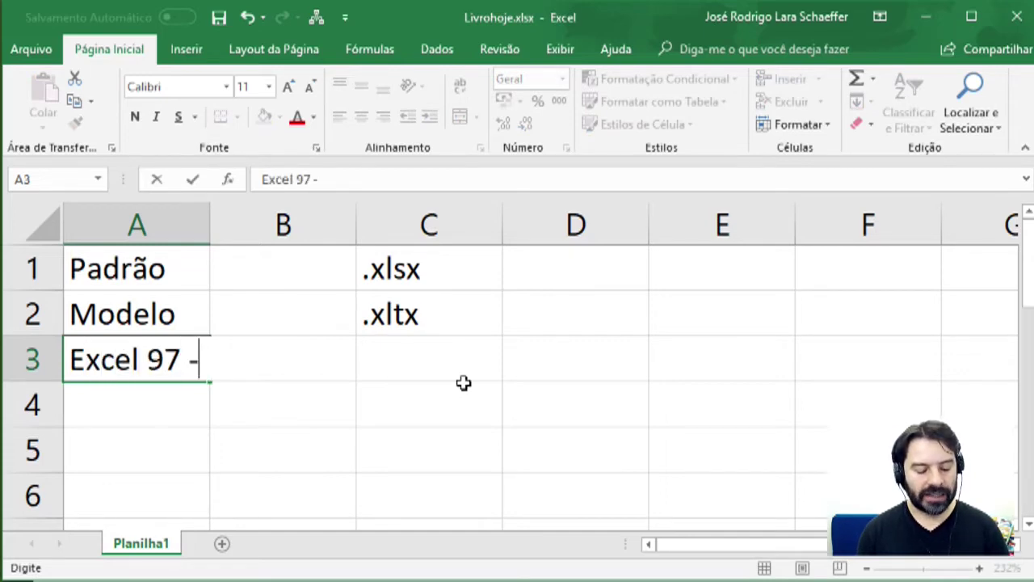
pyautogui.write(' 2003')
# Step: Commit Excel 97 - 2003 in A3 and enter .xls in C3, removing the AutoComplete x
pyautogui.press('Return')
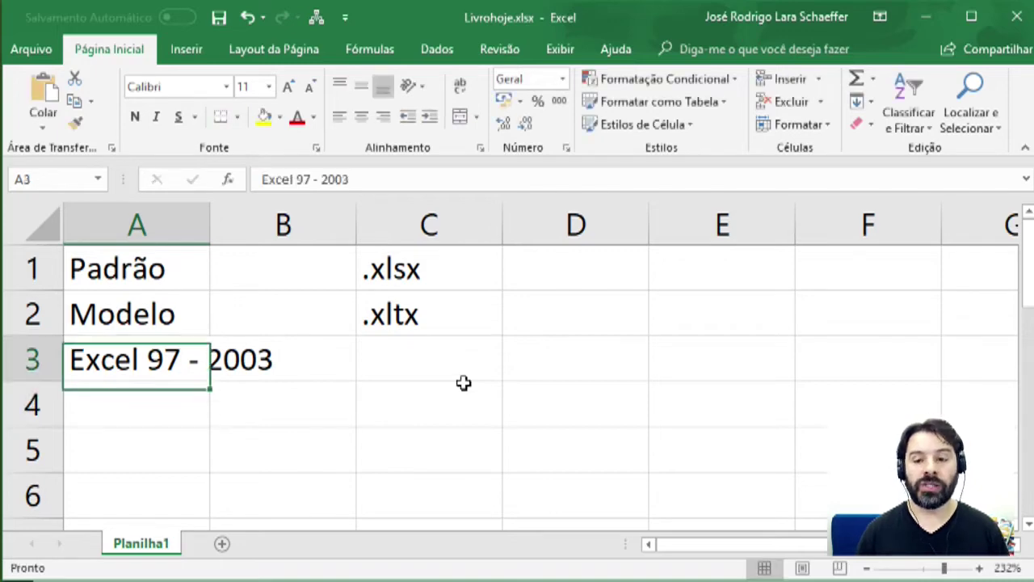
pyautogui.click(464, 383)
pyautogui.write('.x')
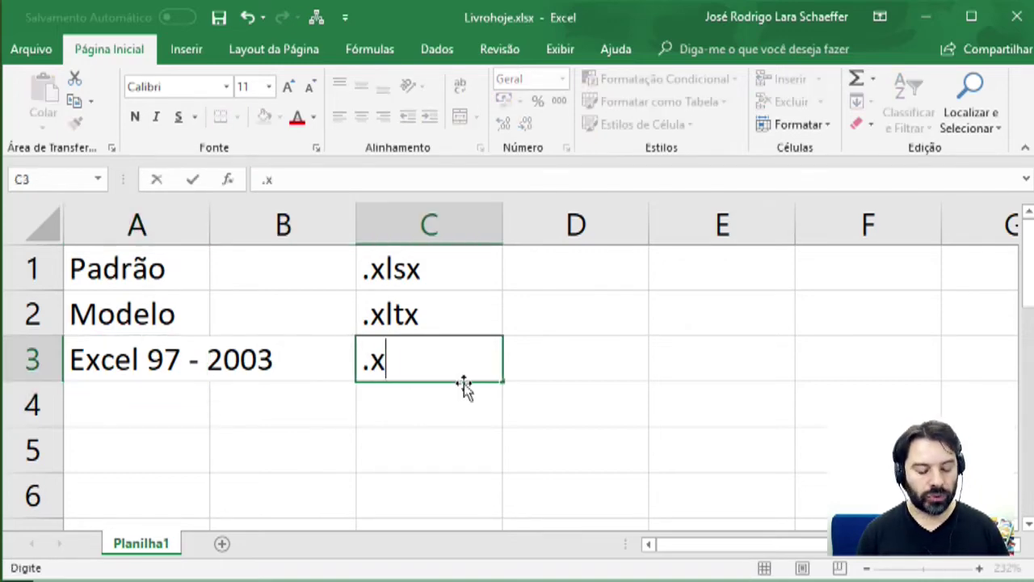
pyautogui.write('ls')
pyautogui.press('Delete')
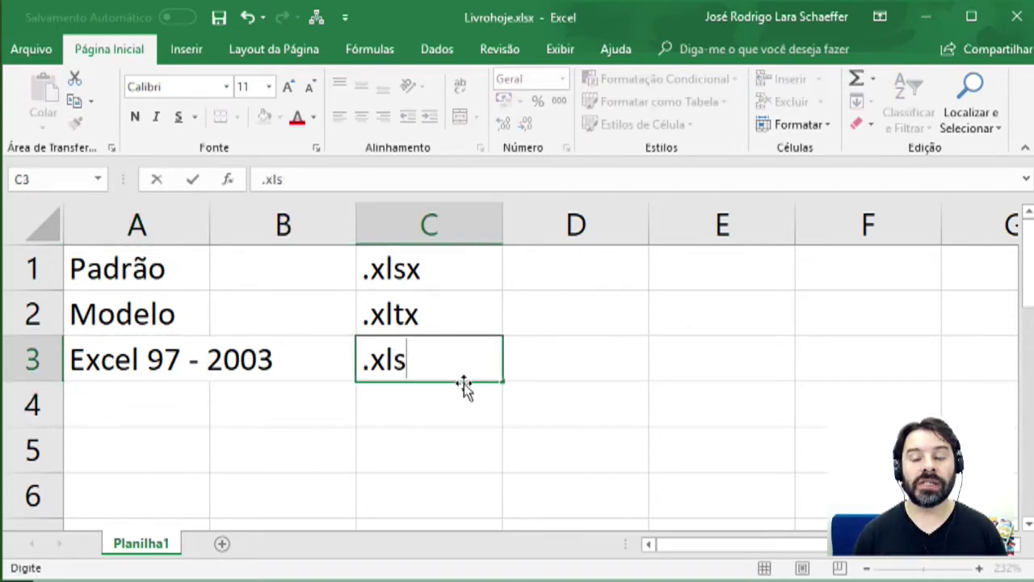
pyautogui.press('Return')
pyautogui.press('Left')
pyautogui.press('Left')
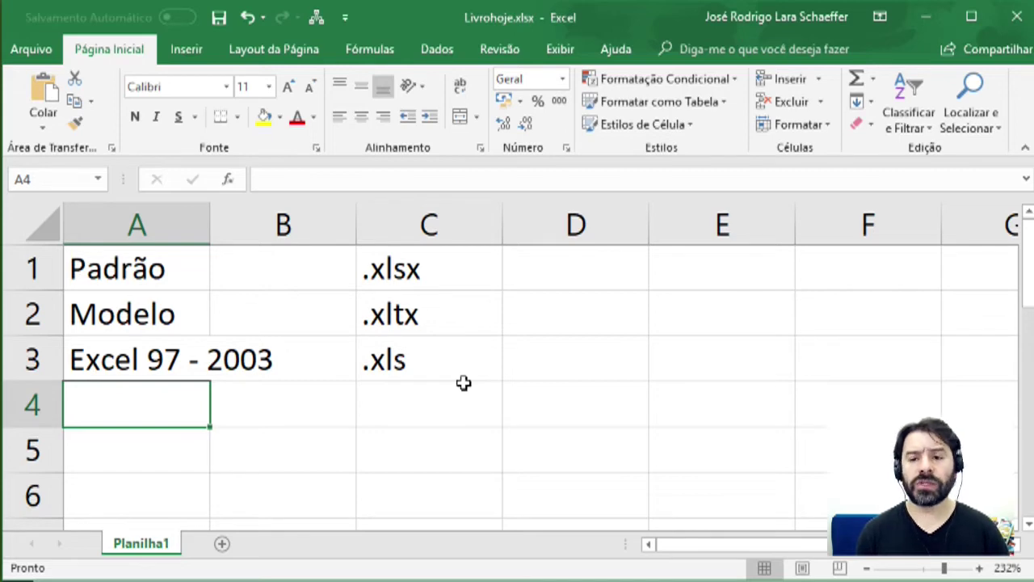
# Step: Enter .ods in C4, discarding an entry mistakenly started in D4
pyautogui.press('Right')
pyautogui.press('Right')
pyautogui.press('Right')
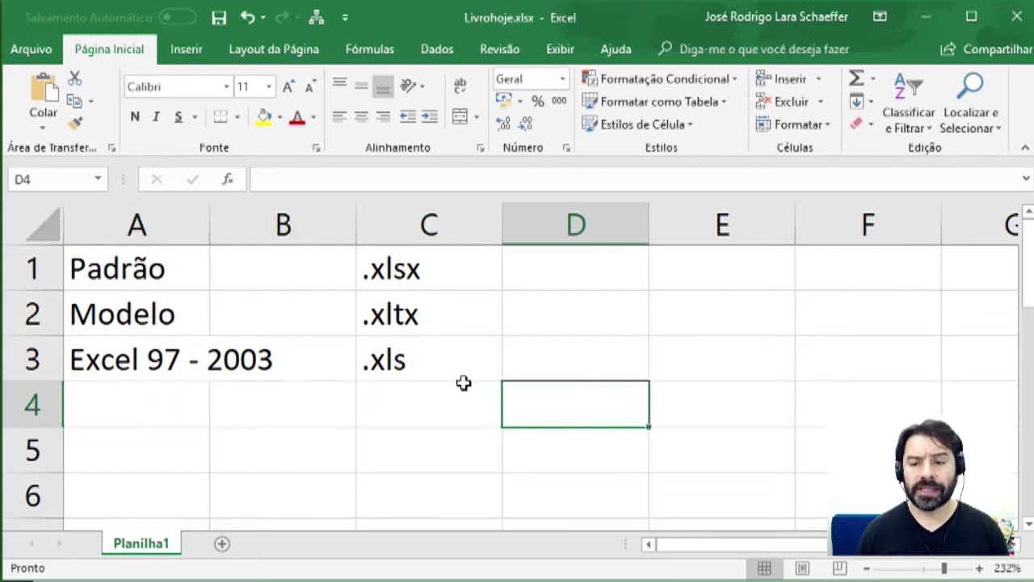
pyautogui.write('.ODS')
pyautogui.press('BackSpace')
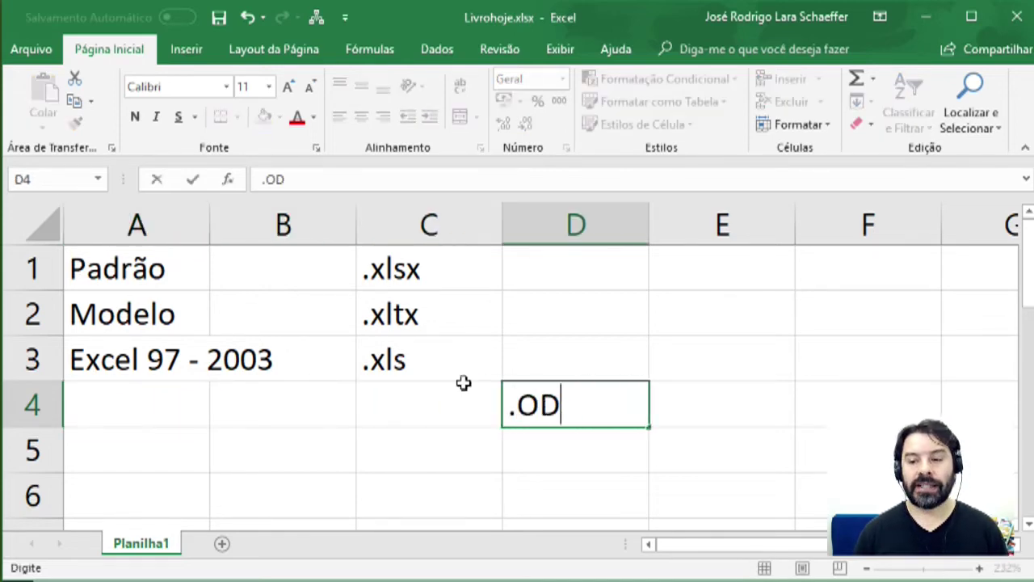
pyautogui.press('BackSpace')
pyautogui.press('BackSpace')
pyautogui.press('BackSpace')
pyautogui.press('Escape')
pyautogui.press('Left')
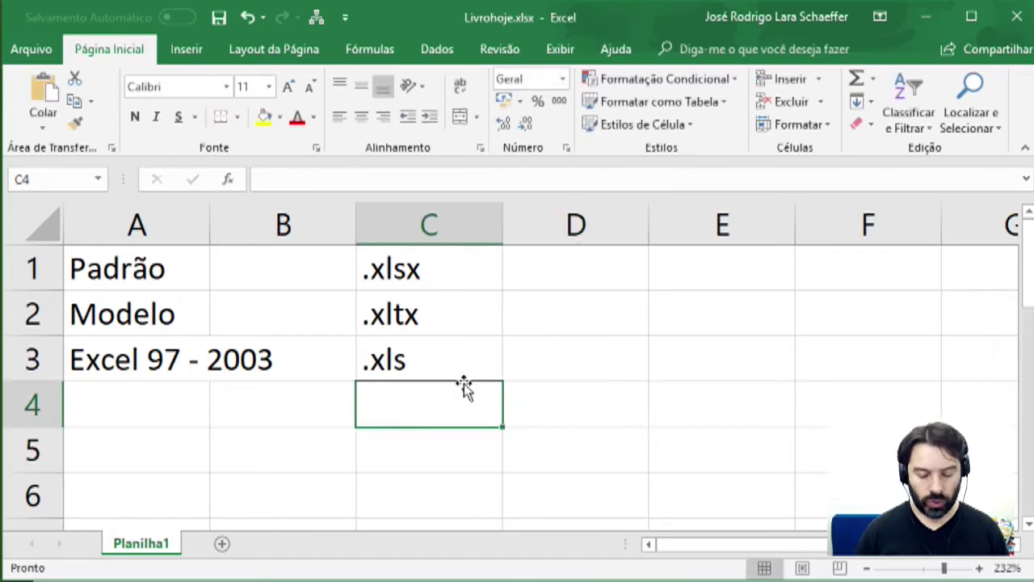
pyautogui.write('.ods')
pyautogui.press('Return')
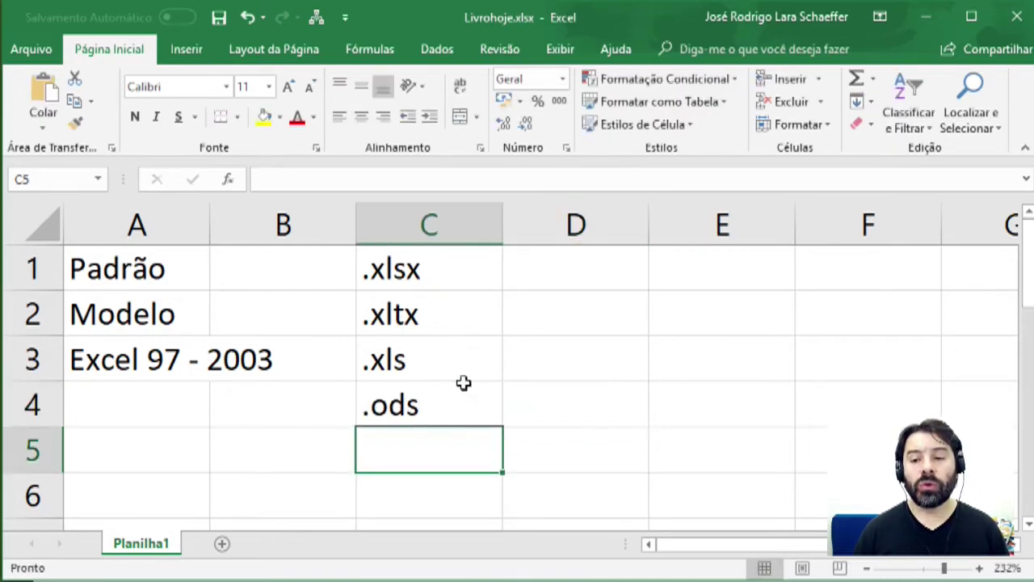
# Step: Label A4 as Planilha Open Doc
pyautogui.press('Up')
pyautogui.press('Left')
pyautogui.press('Left')
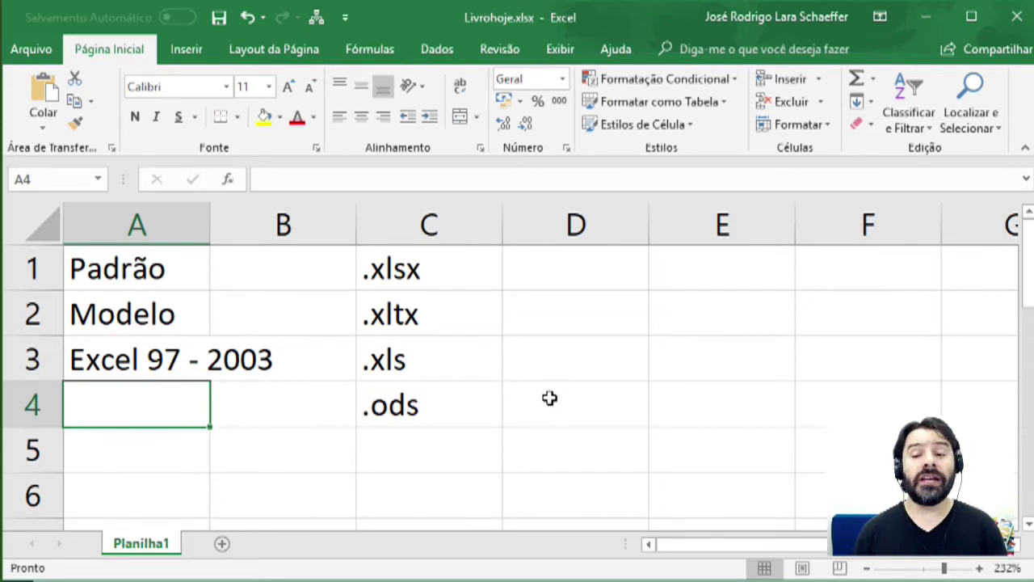
pyautogui.write('Pl')
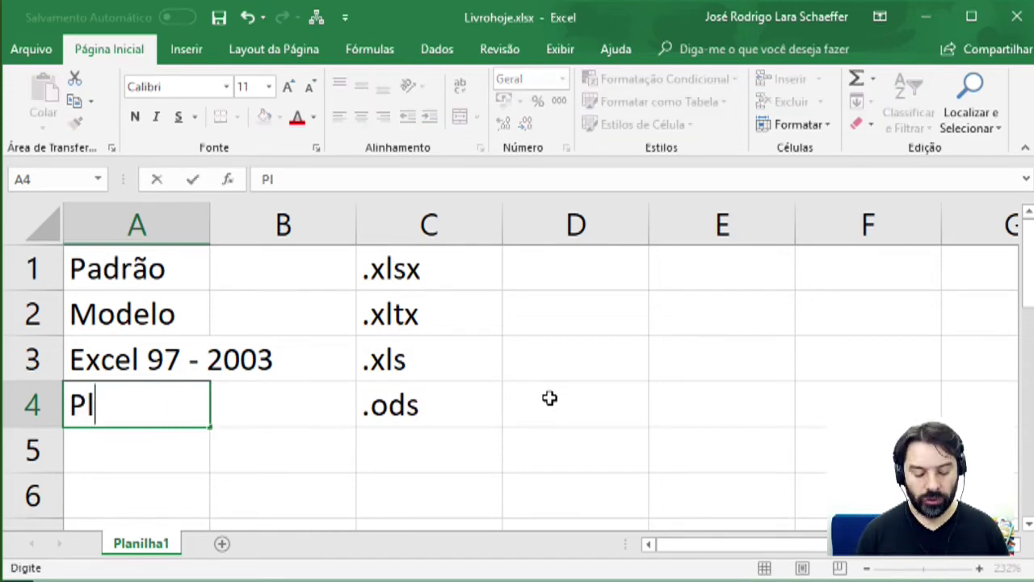
pyautogui.write('anilha Ope')
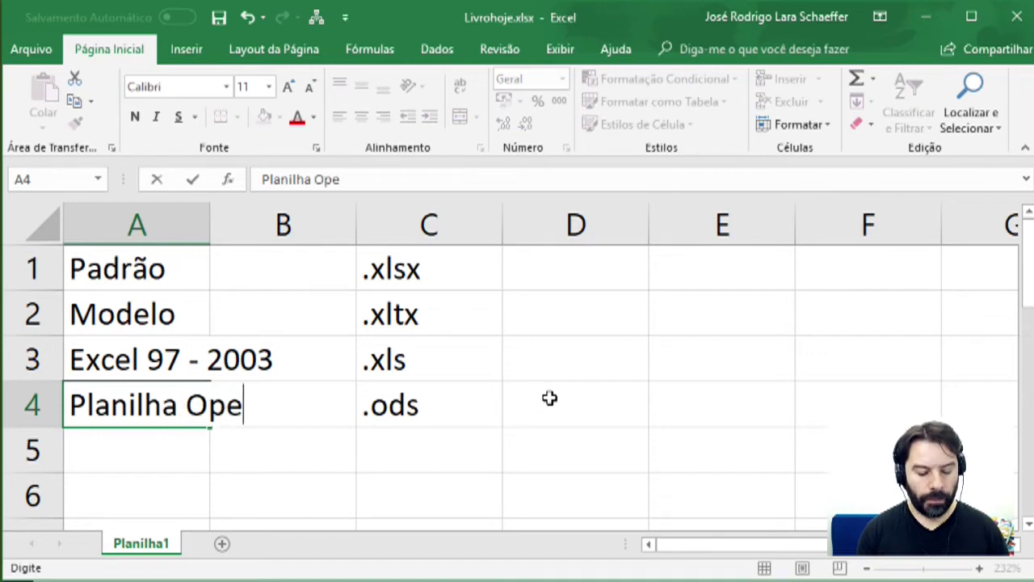
pyautogui.write('n Docu')
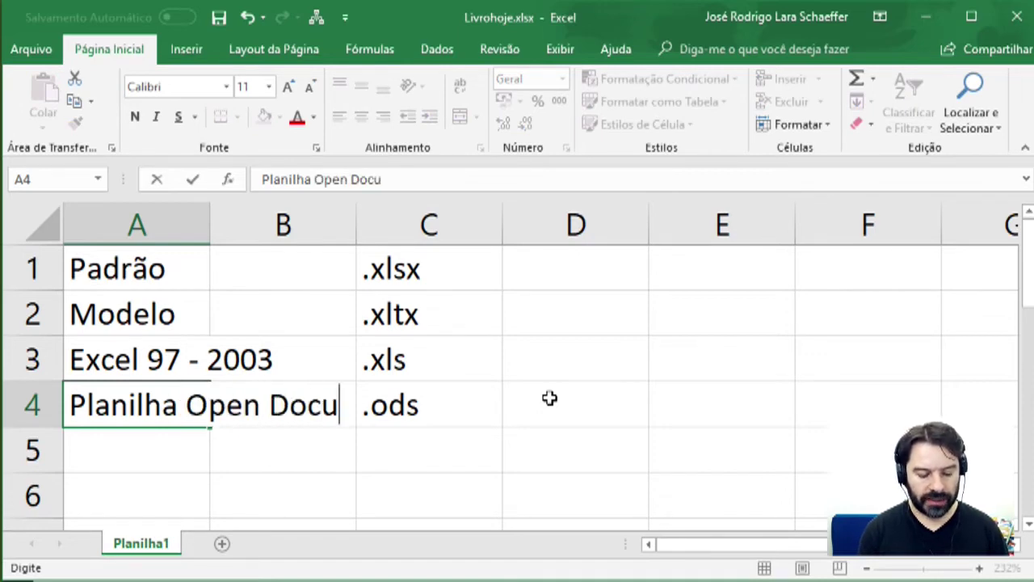
pyautogui.write('m')
pyautogui.press('BackSpace')
pyautogui.press('BackSpace')
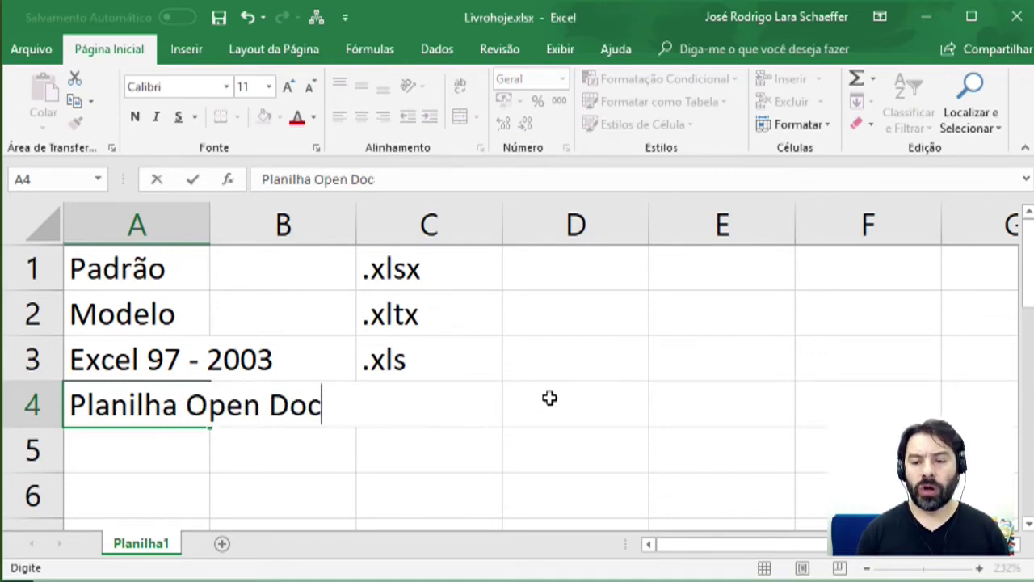
pyautogui.press('Return')
pyautogui.press('Up')
pyautogui.press('Right')
pyautogui.press('Right')
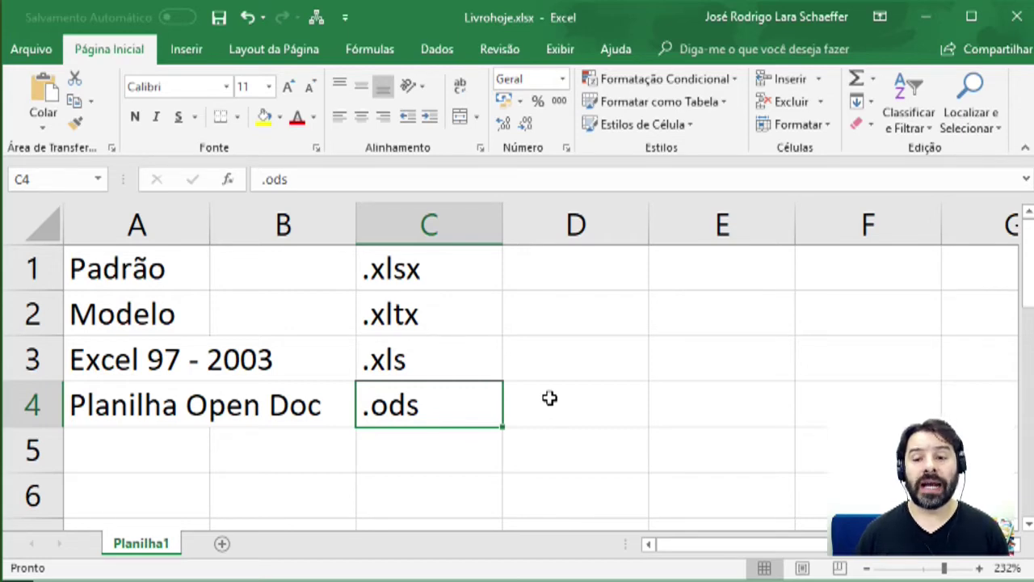
pyautogui.press('Left')
pyautogui.press('Left')
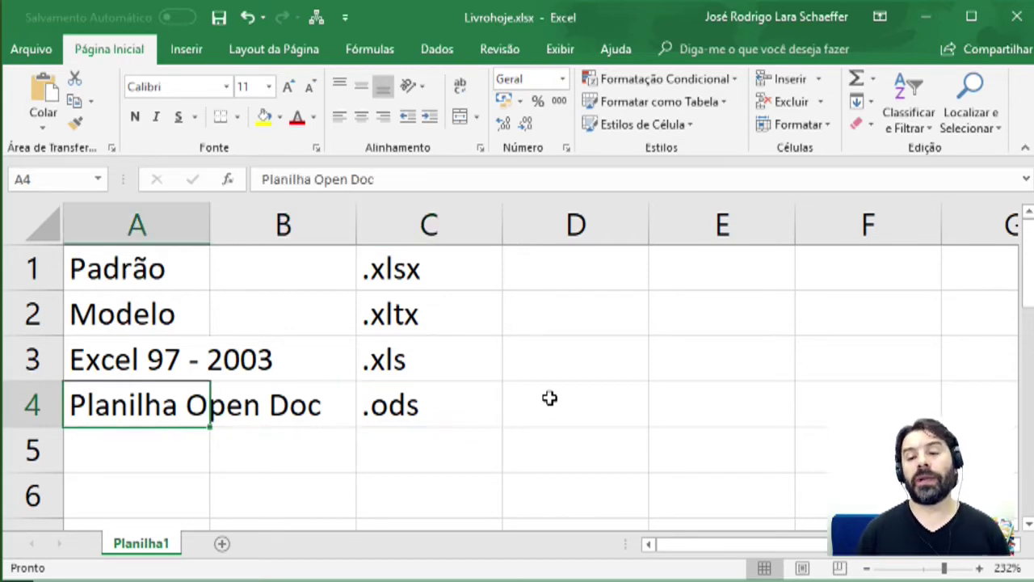
pyautogui.press('Right')
pyautogui.press('Right')
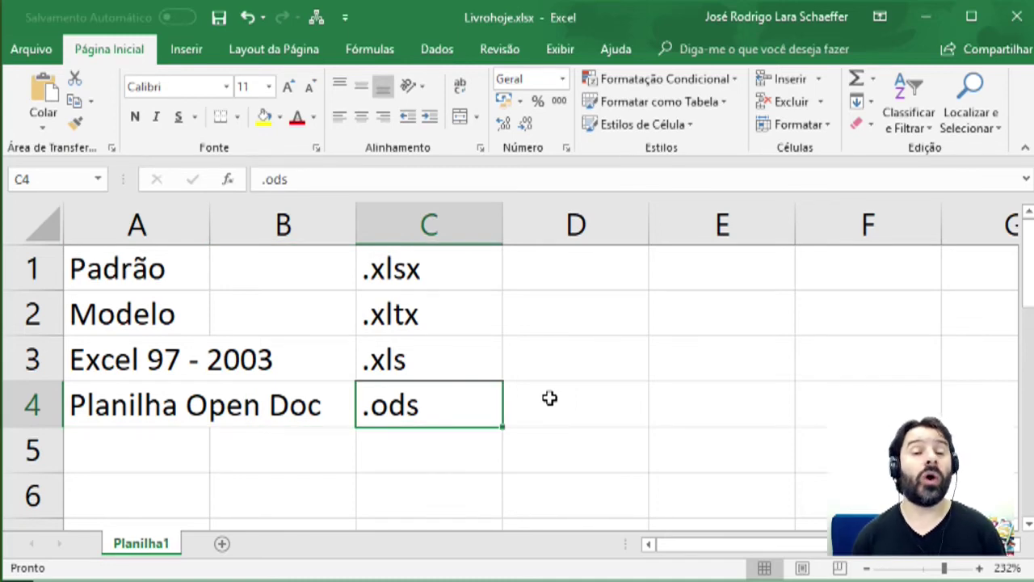
pyautogui.press('Down')
pyautogui.press('Left')
pyautogui.press('Left')
pyautogui.press('Right')
pyautogui.press('Right')
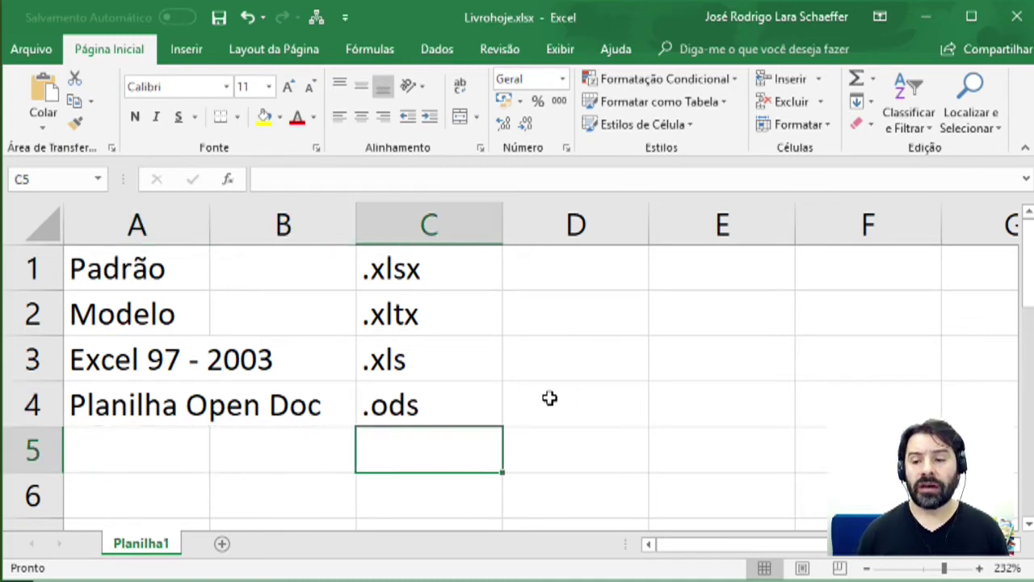
pyautogui.press('Left')
pyautogui.press('Left')
# Step: Enter the label Página da Web in A5
pyautogui.write('P')
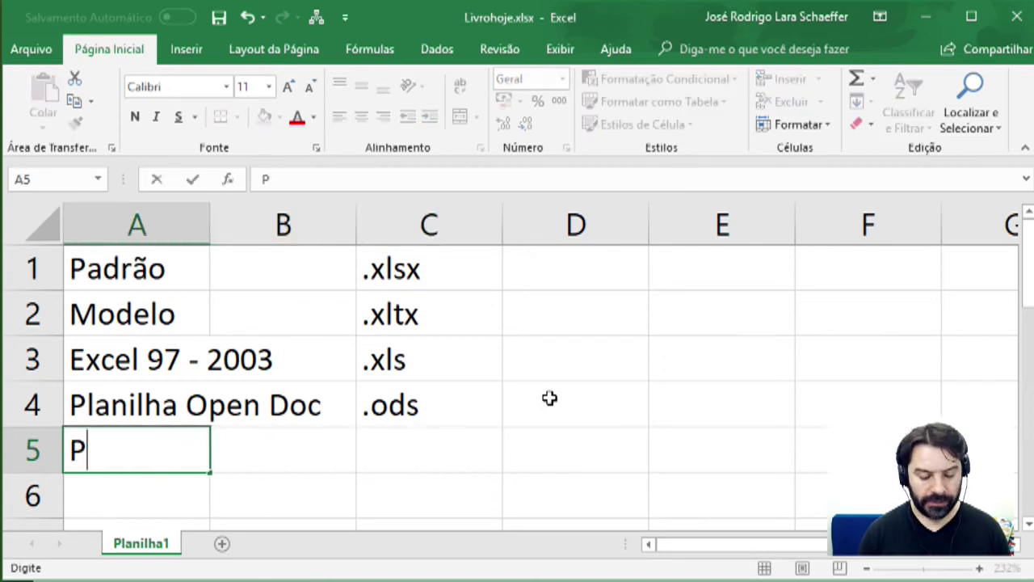
pyautogui.write('ágina DA')
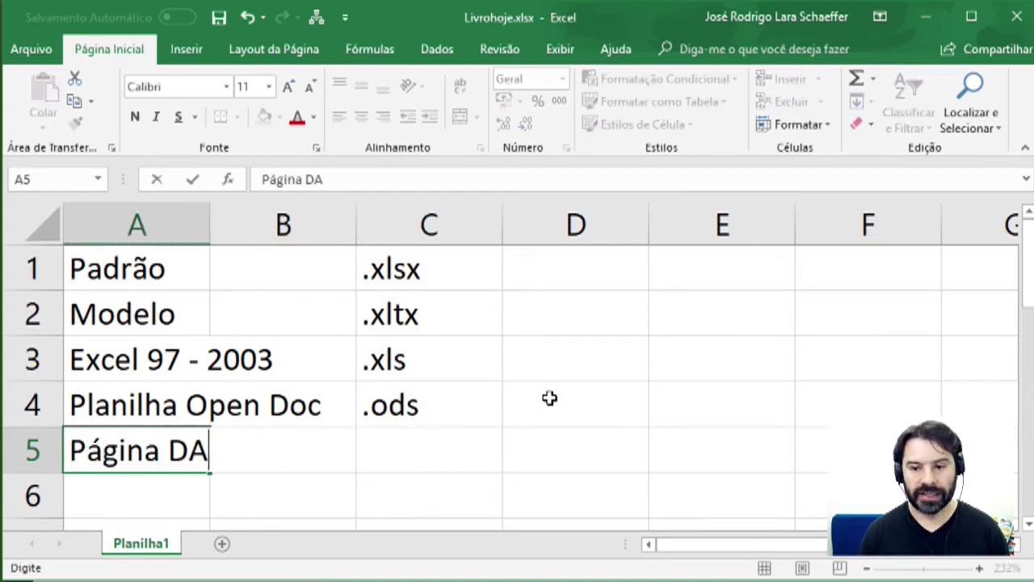
pyautogui.press('BackSpace')
pyautogui.press('BackSpace')
pyautogui.write('da')
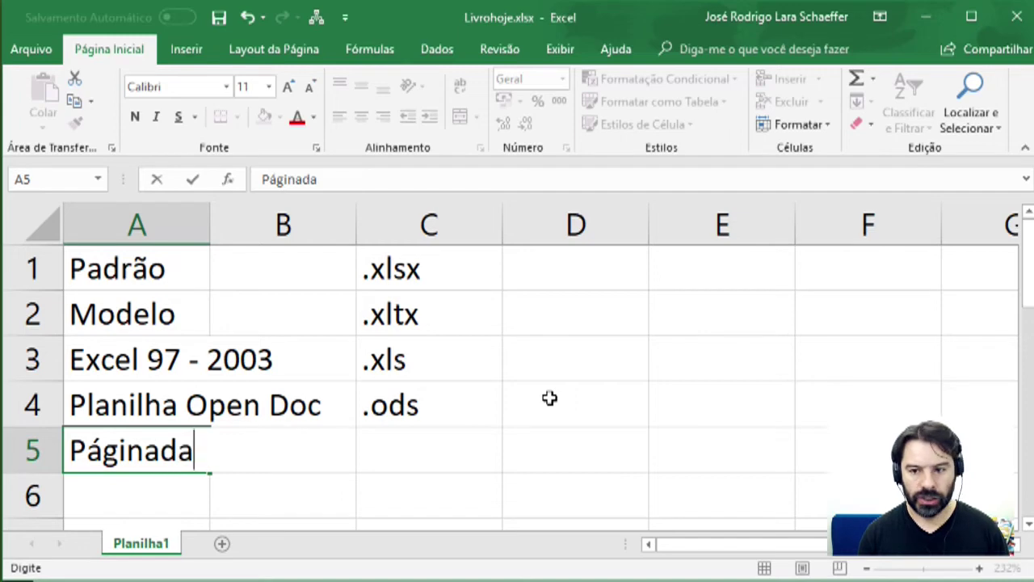
pyautogui.press('BackSpace')
pyautogui.press('BackSpace')
pyautogui.write('DA')
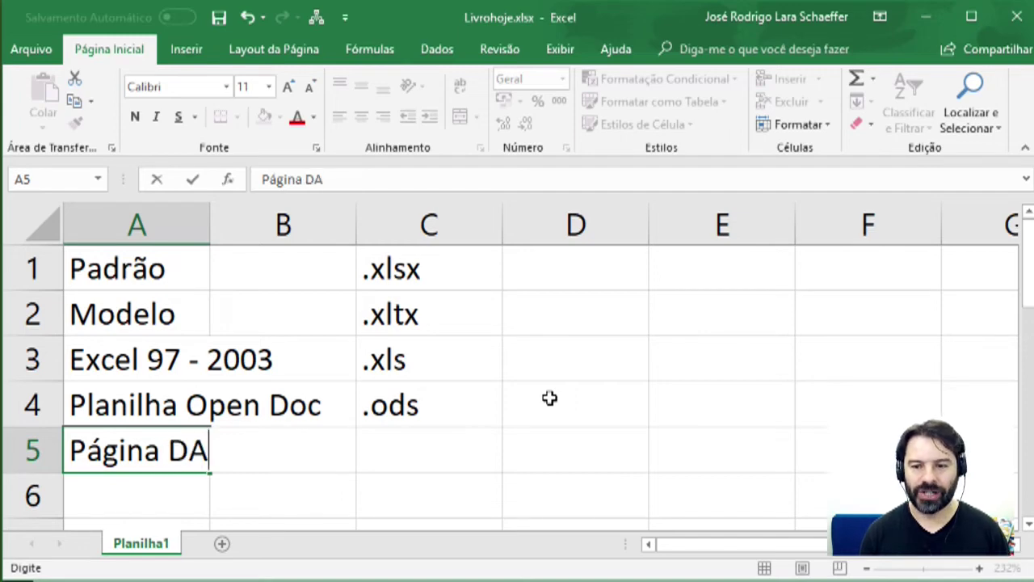
pyautogui.press('BackSpace')
pyautogui.press('BackSpace')
pyautogui.write('da ')
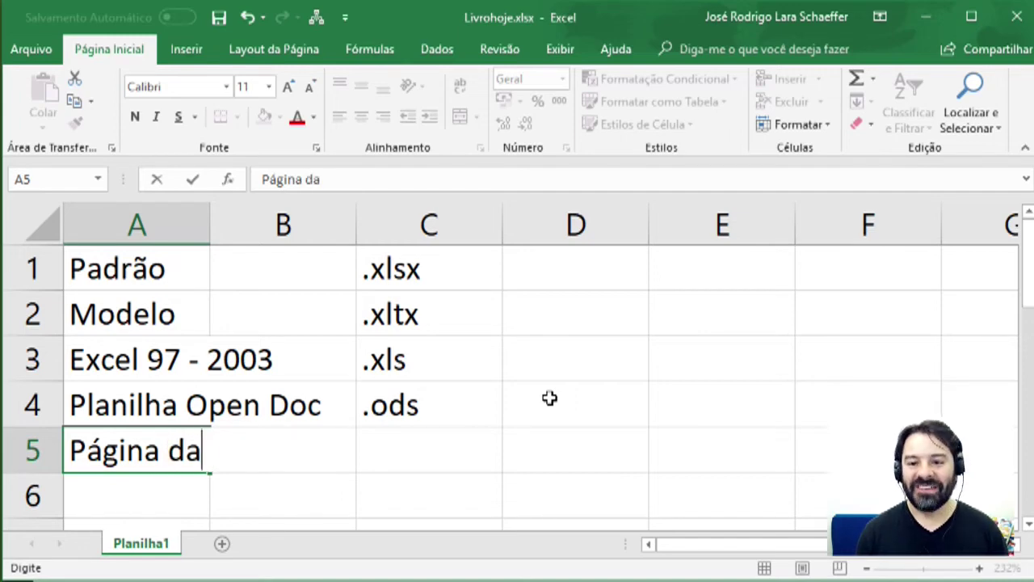
pyautogui.write('Web')
pyautogui.press('Return')
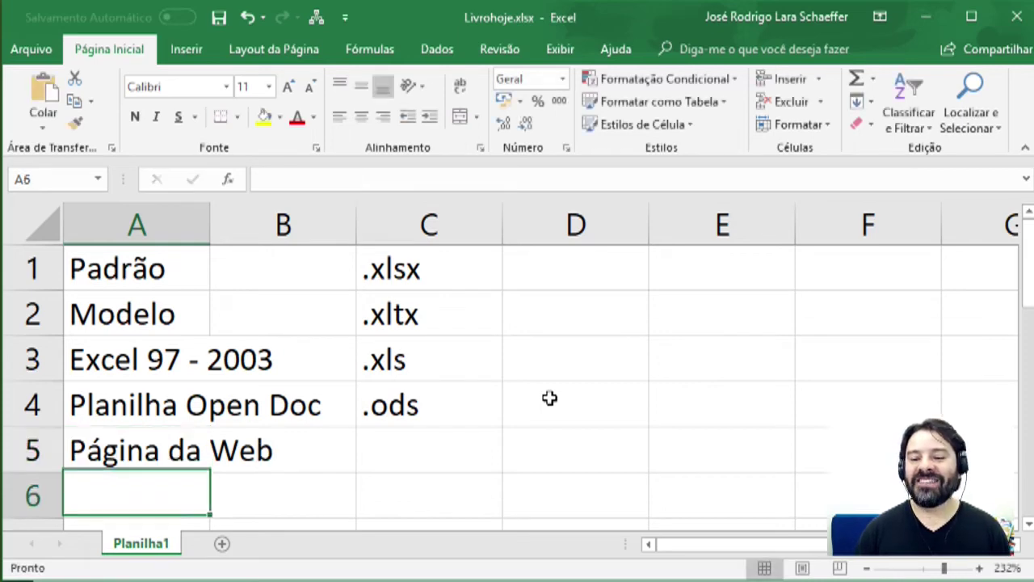
# Step: Enter .htm ou .html as the extensions in C5
pyautogui.press('Up')
pyautogui.press('Right')
pyautogui.press('Right')
pyautogui.write('htm ou')
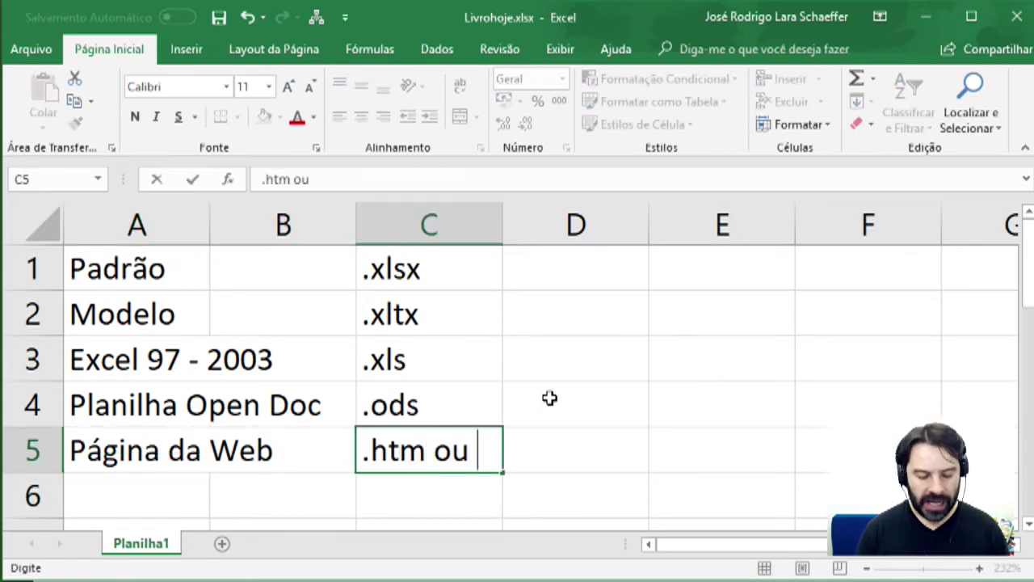
pyautogui.write(' .html')
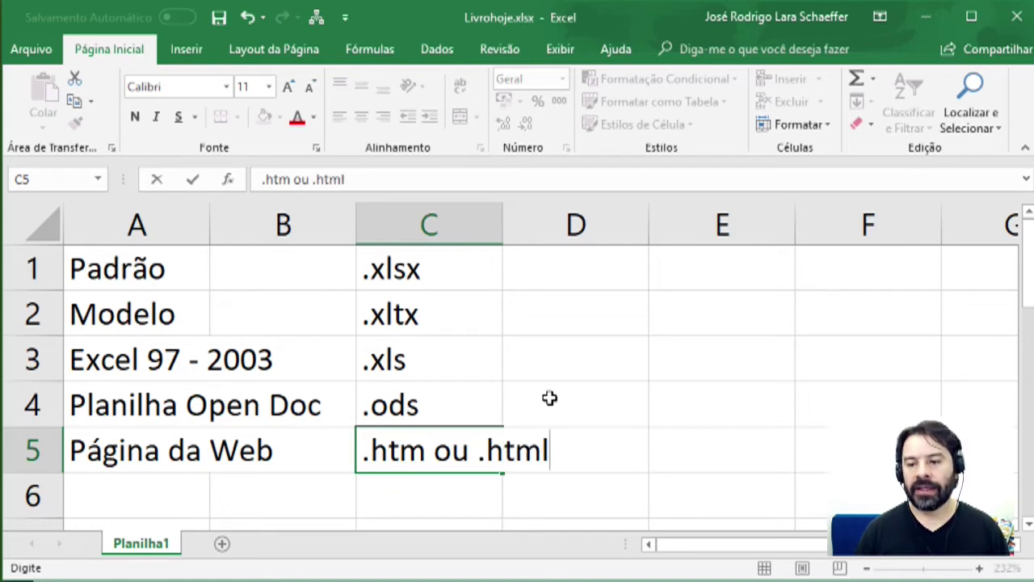
pyautogui.press('Return')
pyautogui.press('Up')
pyautogui.click(866, 568)
# Step: Zoom the sheet out and enter .xml in C6
pyautogui.click(866, 568)
pyautogui.click(866, 568)
pyautogui.click(866, 568)
pyautogui.click(866, 567)
pyautogui.click(866, 568)
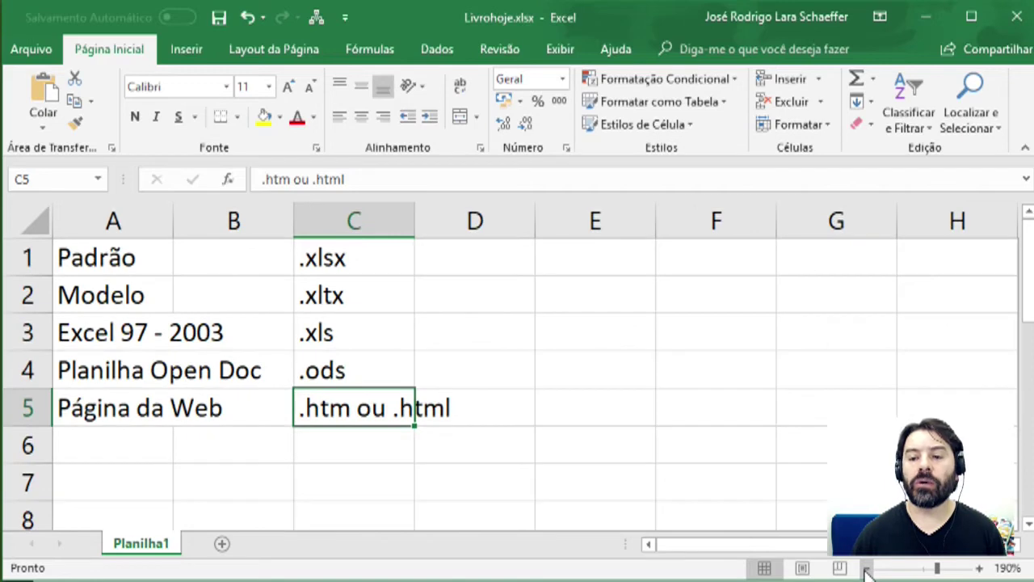
pyautogui.press('Down')
pyautogui.press('Down')
pyautogui.press('Left')
pyautogui.press('Left')
pyautogui.press('Up')
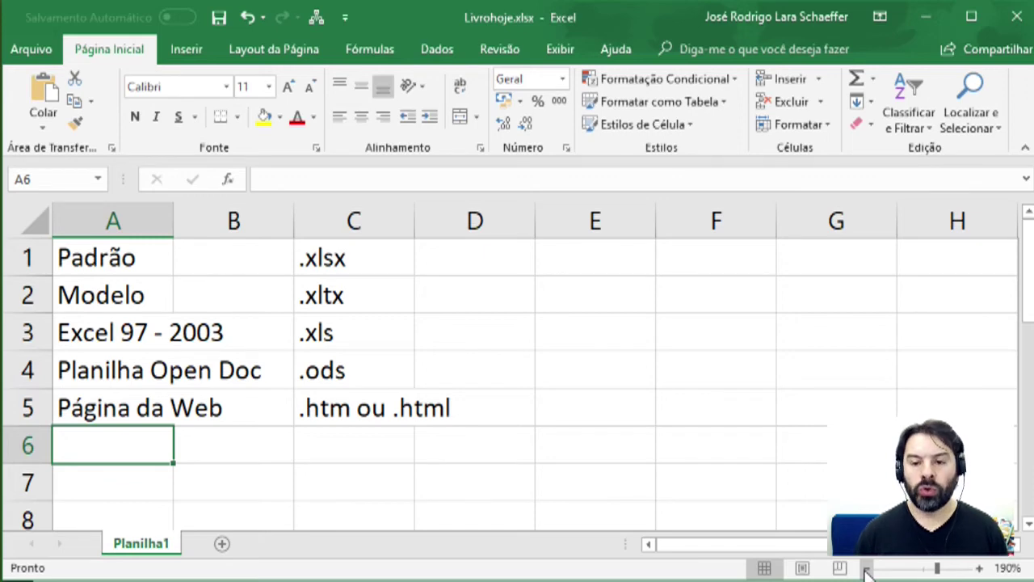
pyautogui.press('Right')
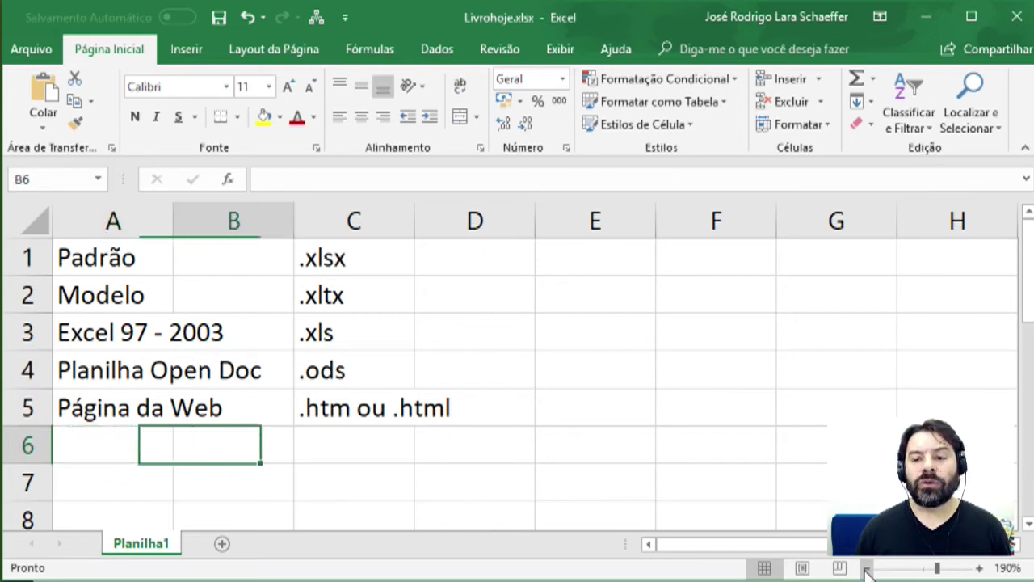
pyautogui.press('Right')
pyautogui.write('.')
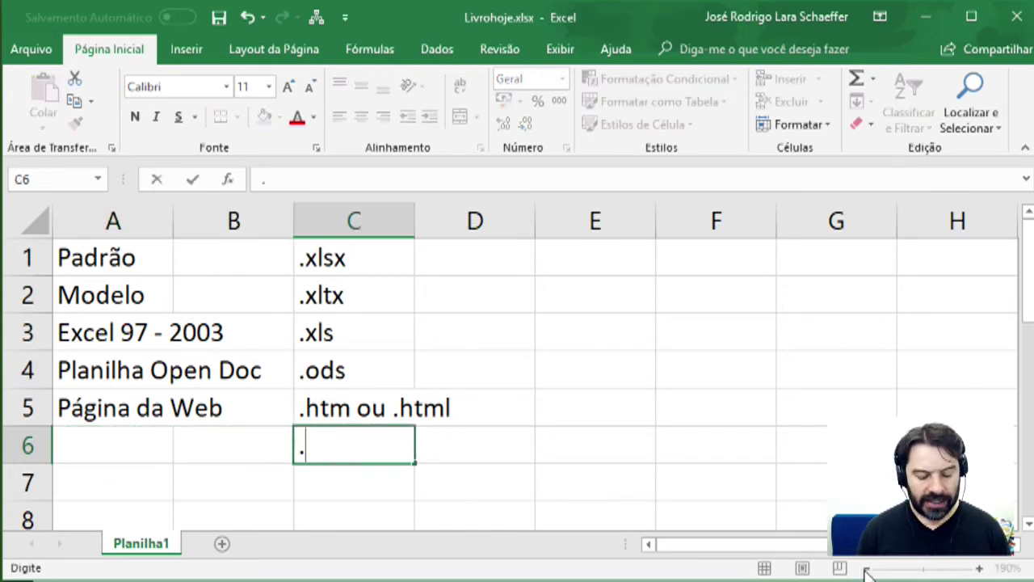
pyautogui.write('xml')
pyautogui.press('Return')
# Step: Label A6 as Dados XML
pyautogui.press('Up')
pyautogui.press('Left')
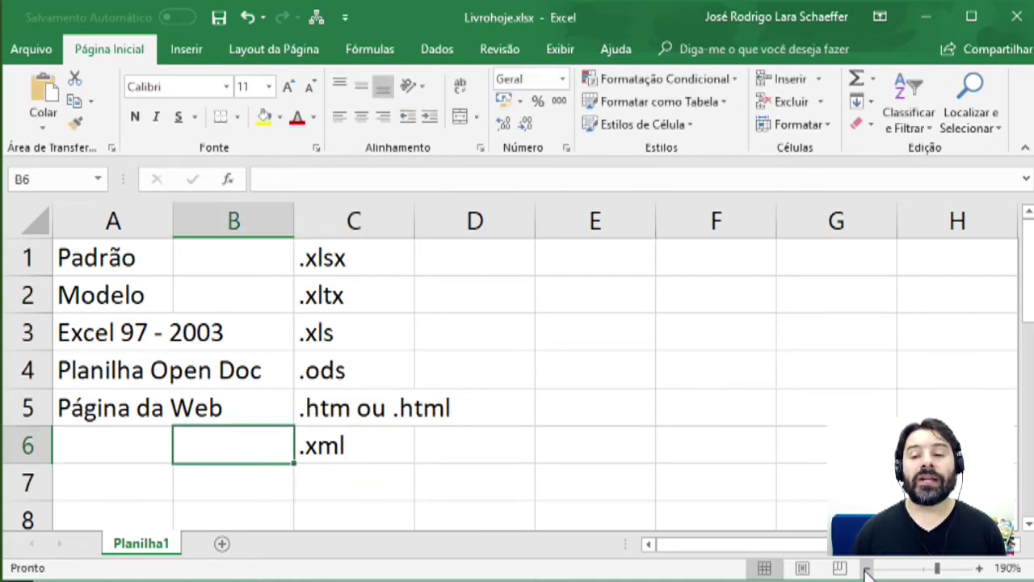
pyautogui.press('Left')
pyautogui.write('Dados')
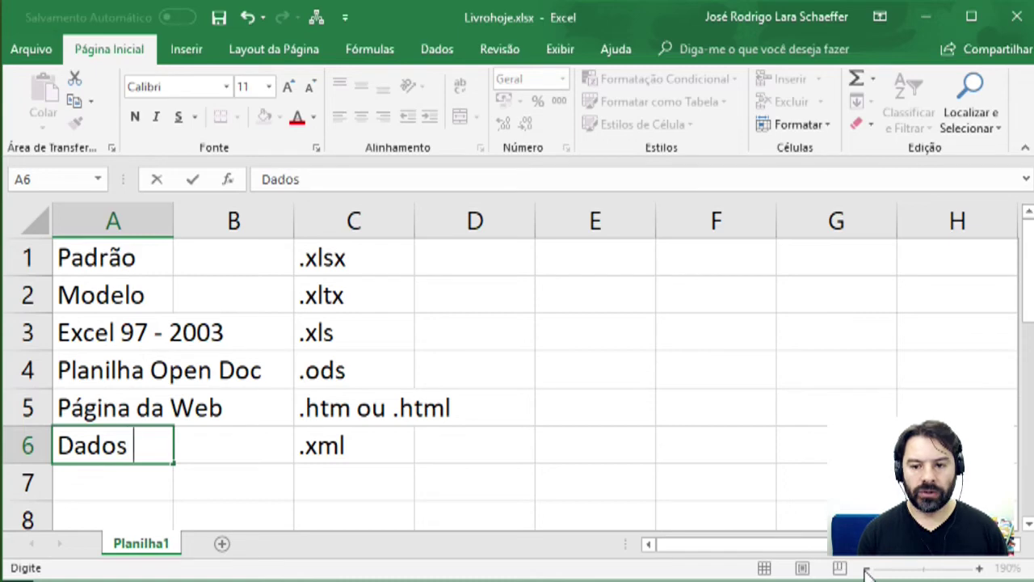
pyautogui.write(' XML')
pyautogui.press('Return')
pyautogui.press('Up')
pyautogui.press('Right')
pyautogui.press('Right')
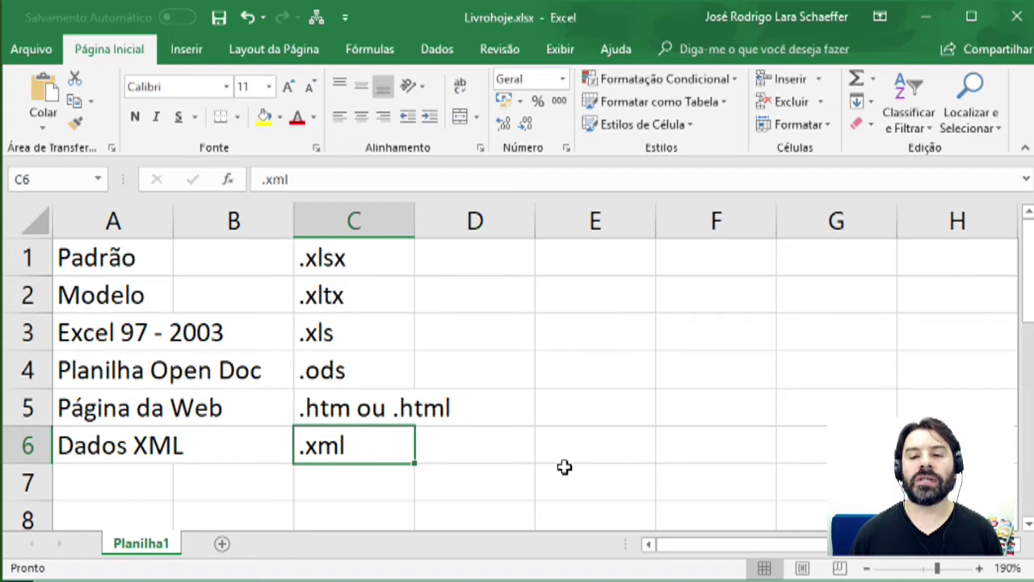
# Step: Enter .pdf in cell C7, directly below .xml
pyautogui.press('Down')
pyautogui.write('.')
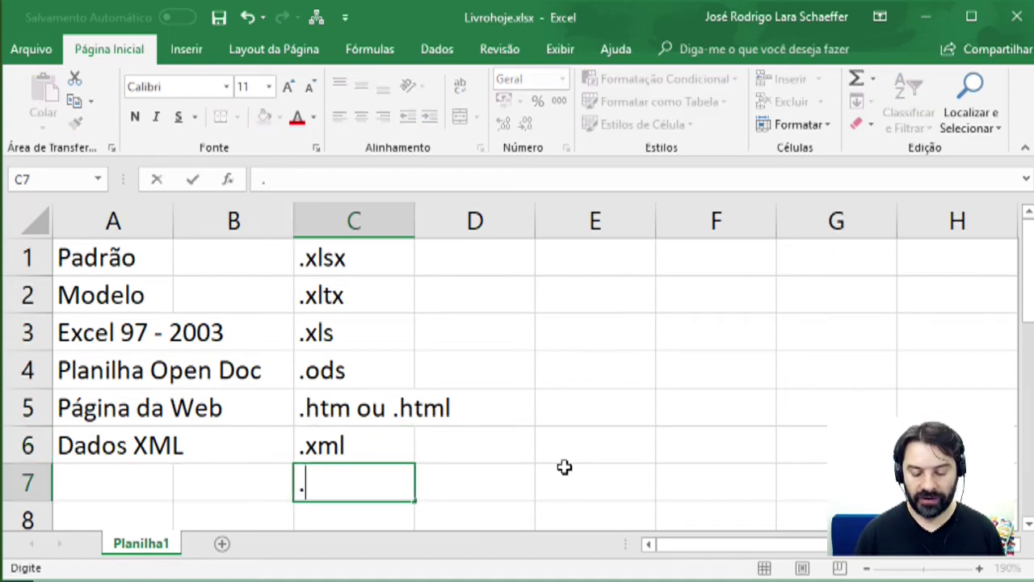
pyautogui.write('pdf')
pyautogui.hotkey('ctrl', 'Return')
pyautogui.press('Home')
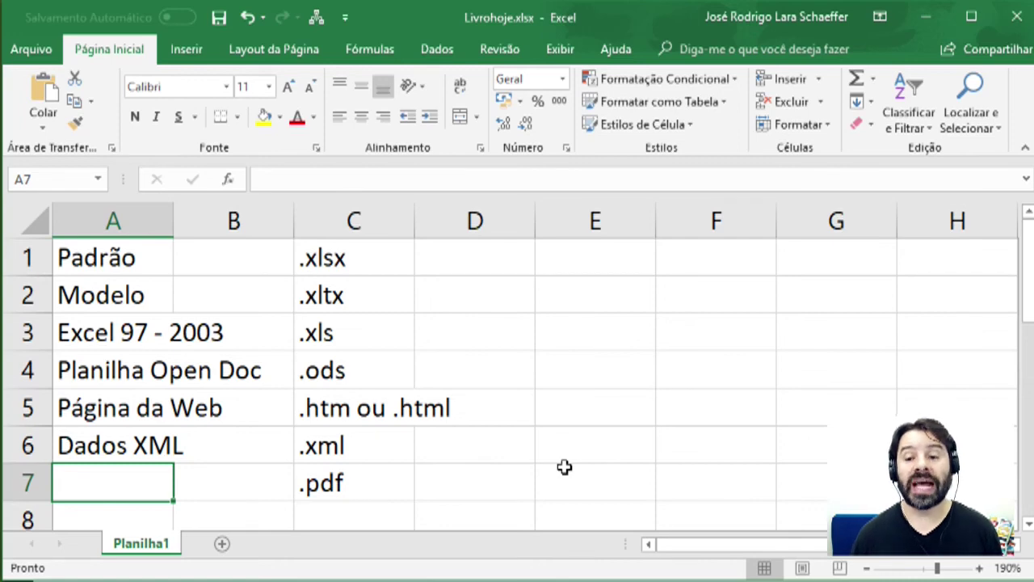
pyautogui.press('Right')
pyautogui.press('Right')
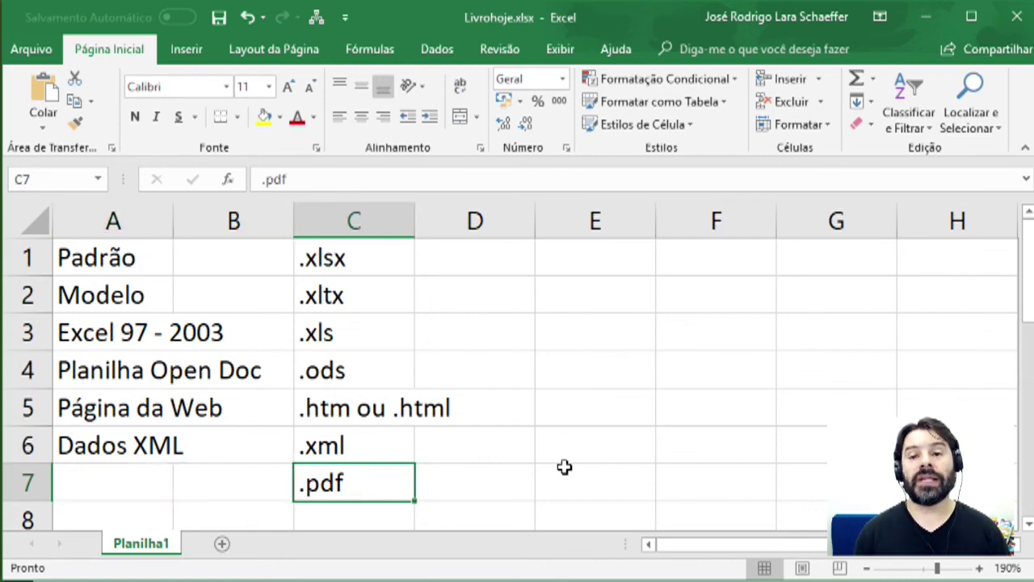